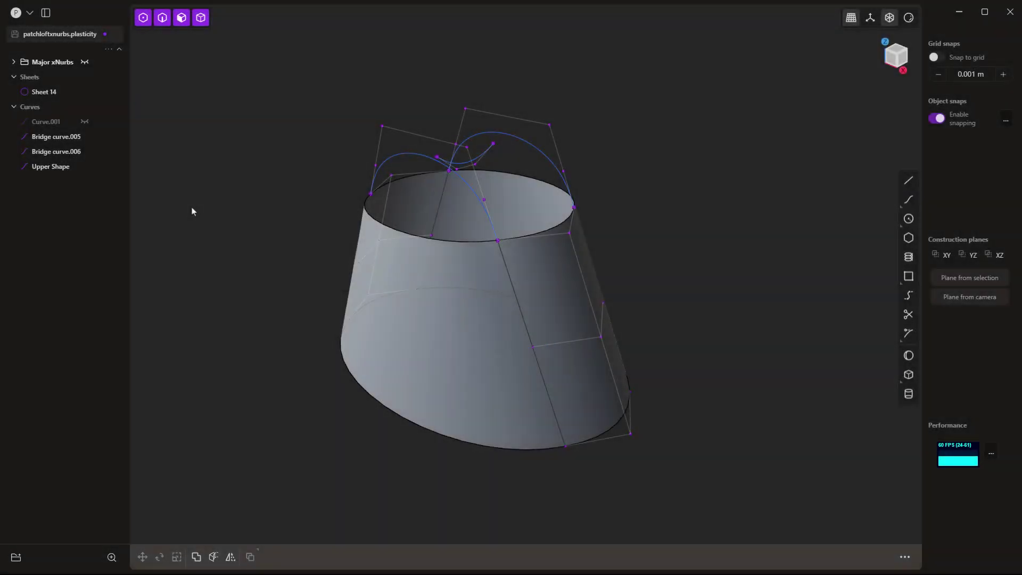
Start XNurbs with the cone's top rim as boundary and the left and right arcs as guides.
scroll(452, 283, "down", 3)
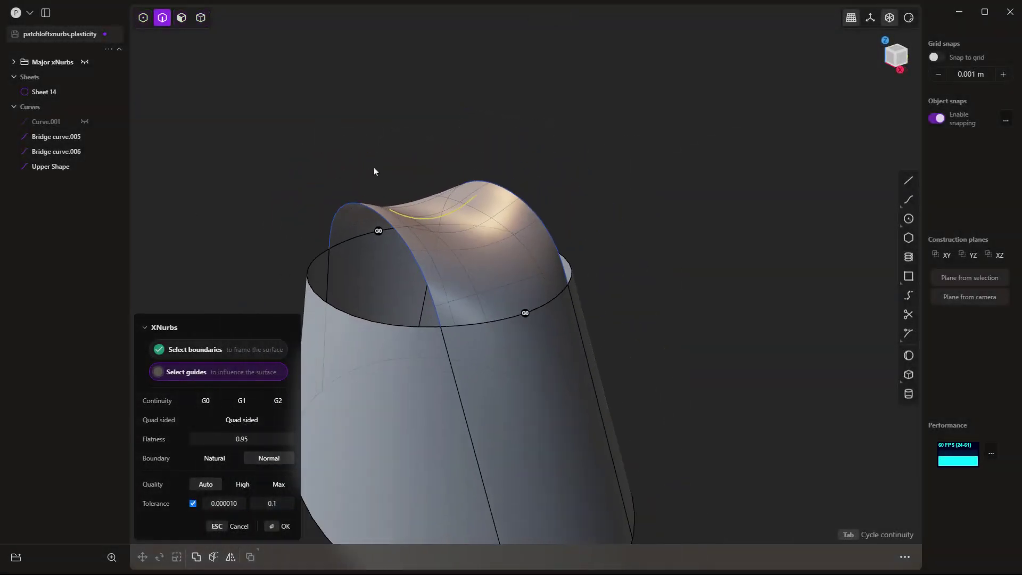
key("Escape")
type("ftxnurbs")
key("Return")
left_click(503, 239)
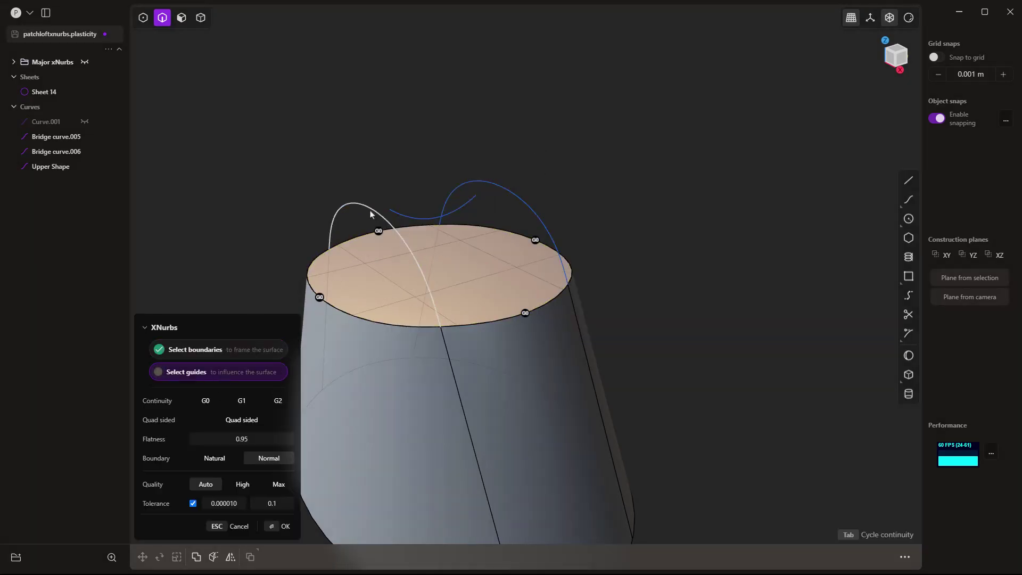
left_click(353, 203)
left_click(484, 183)
Set the boundary continuity to G1 and add the top arc and ellipse as guides.
key("Tab")
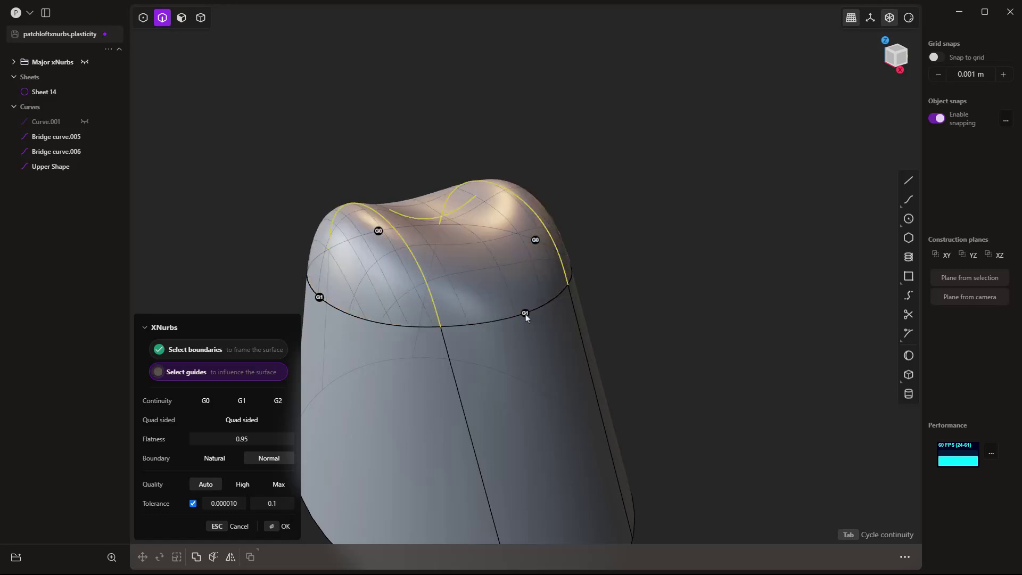
middle_click_drag(383, 235, 462, 230)
left_click(462, 230)
left_click(456, 290)
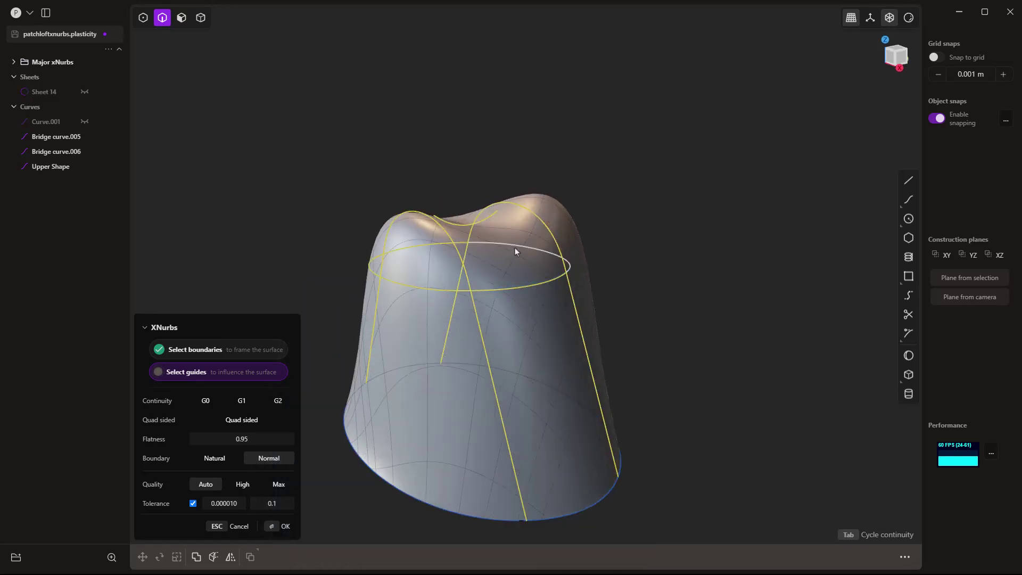
Orbit around the bell-shaped XNurbs preview to inspect it.
middle_click_drag(515, 250, 726, 479)
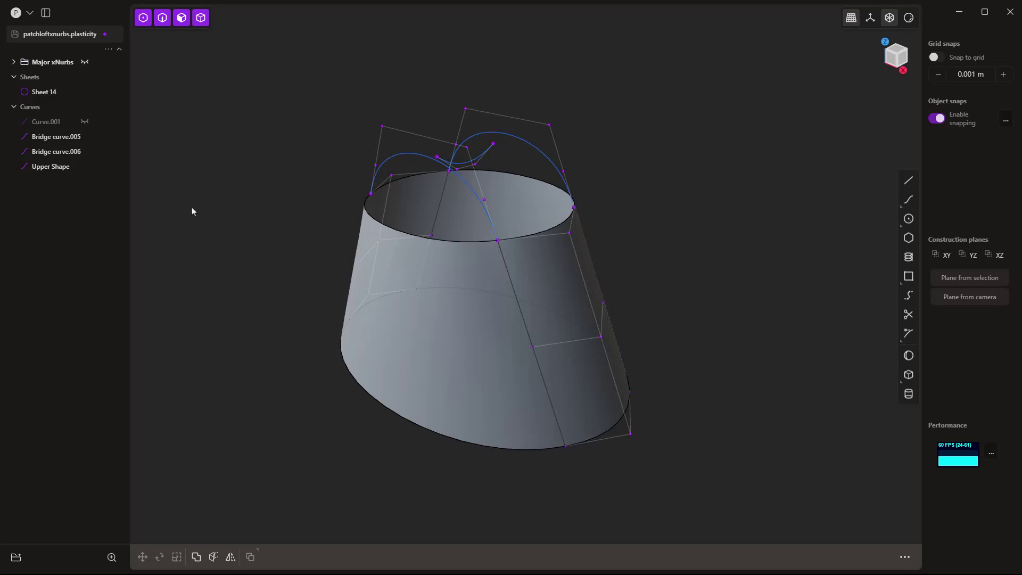
middle_click_drag(388, 327, 487, 219)
left_click(464, 166)
left_click(468, 171)
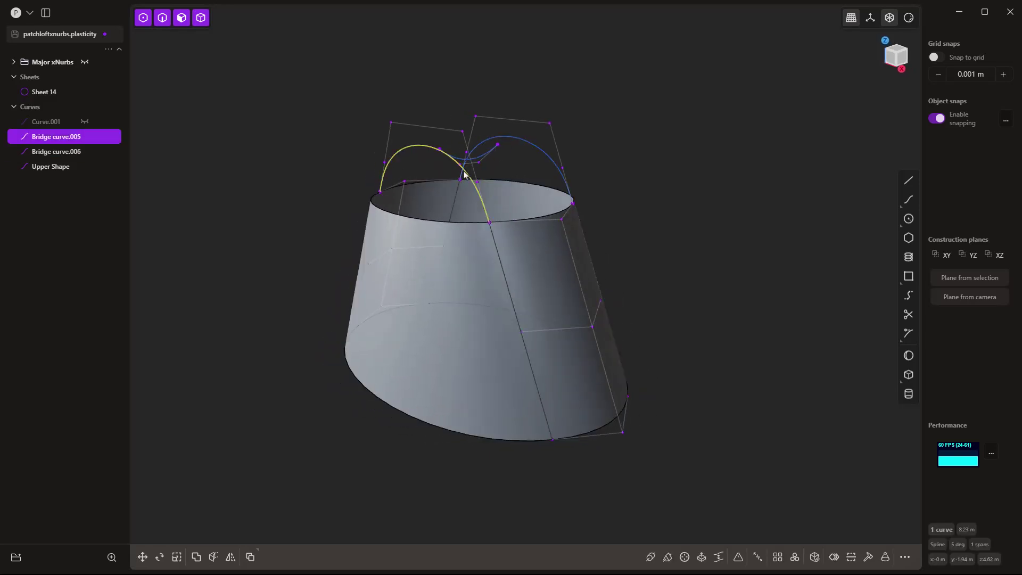
middle_click_drag(468, 170, 521, 163)
left_click(534, 144, "shift")
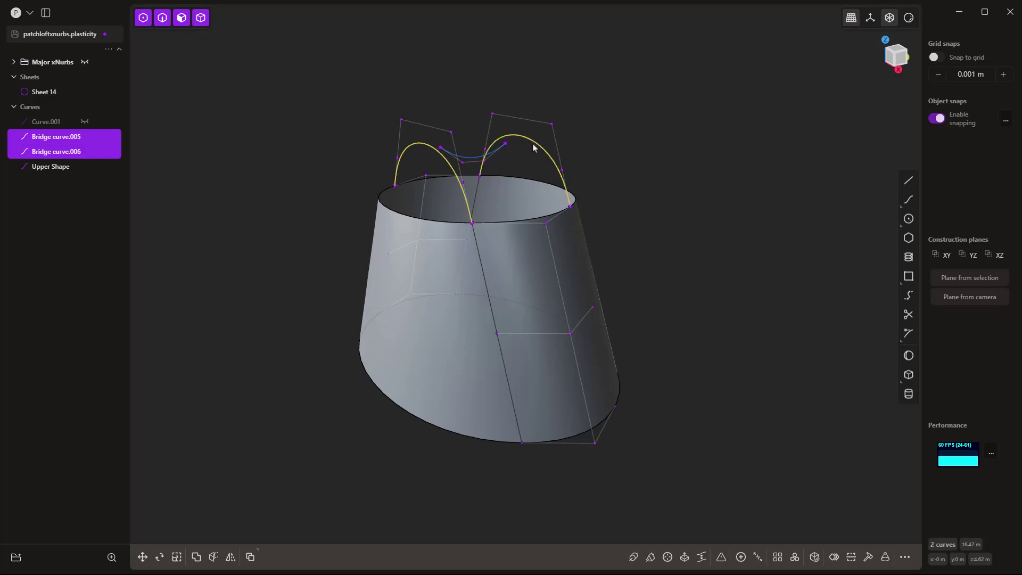
scroll(529, 153, "up", 3)
middle_click_drag(591, 248, 564, 251)
left_click(455, 159)
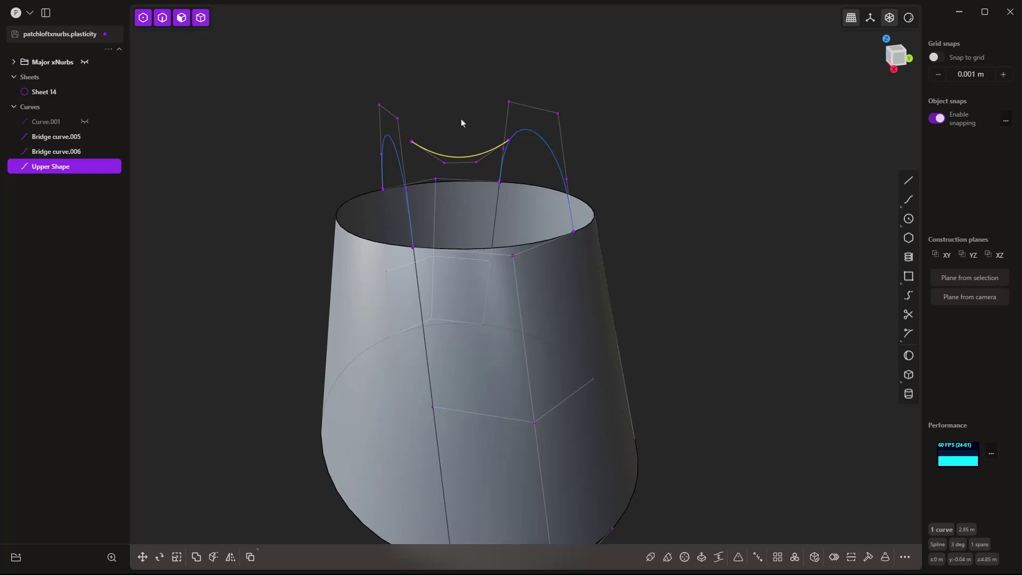
middle_click_drag(456, 120, 480, 132)
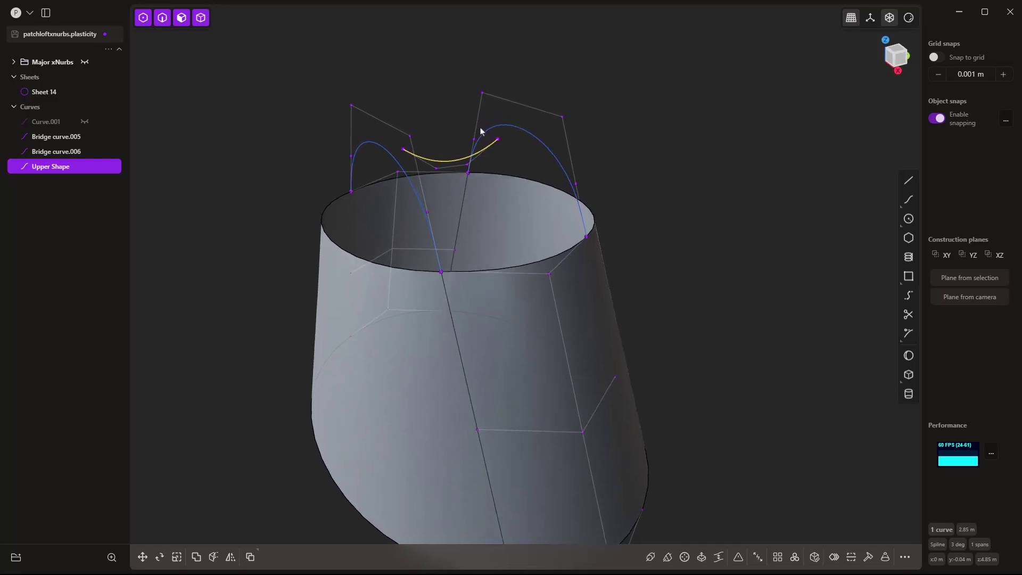
left_click(569, 252)
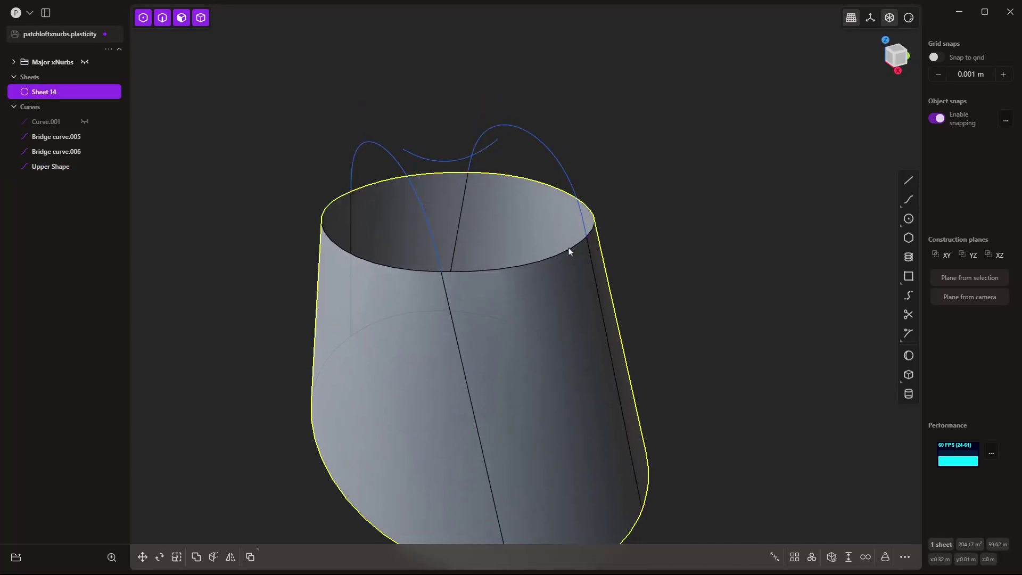
key("2")
left_click(568, 250)
left_click(452, 171, "shift")
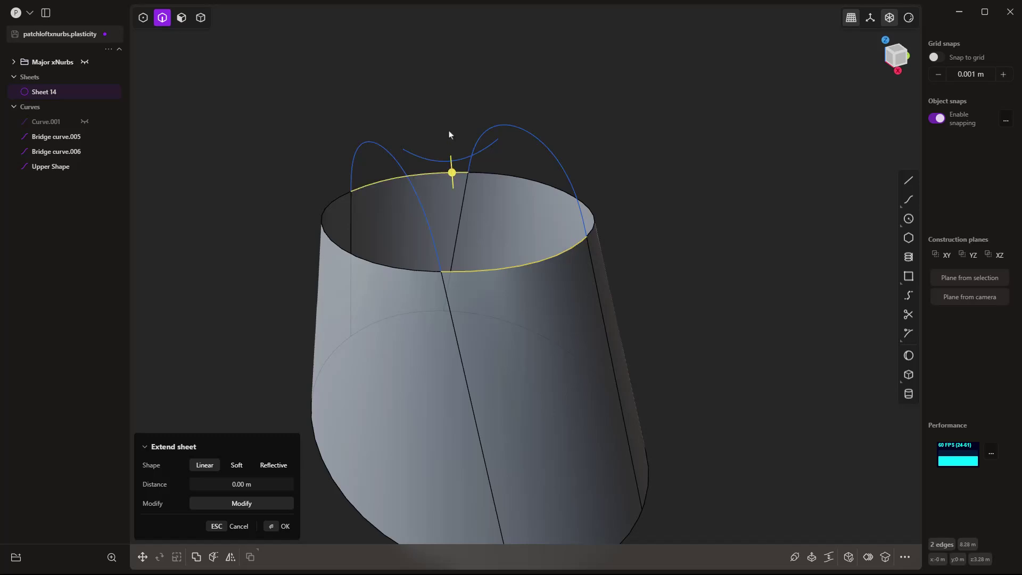
key("l")
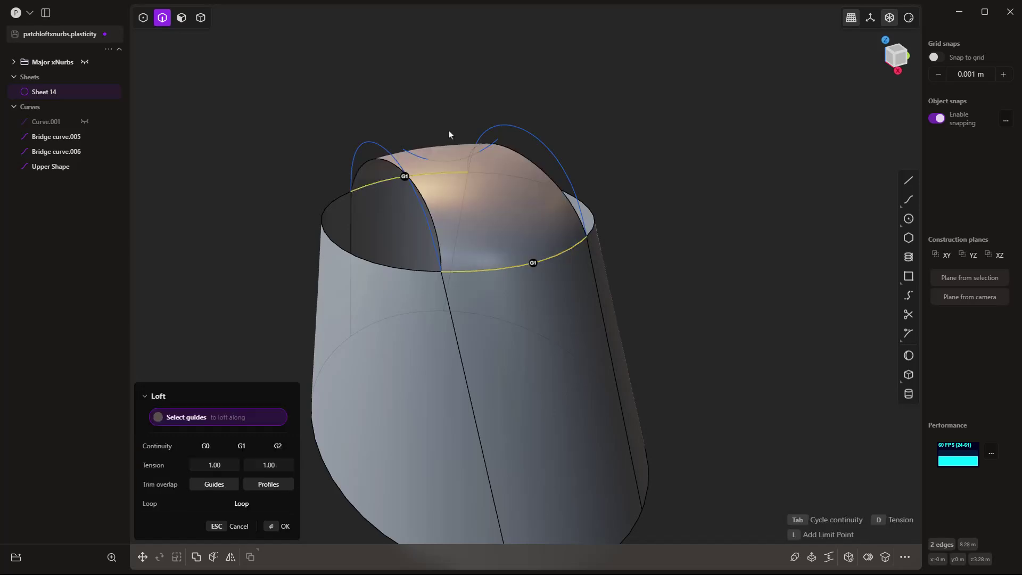
left_click(380, 145)
left_click(509, 128)
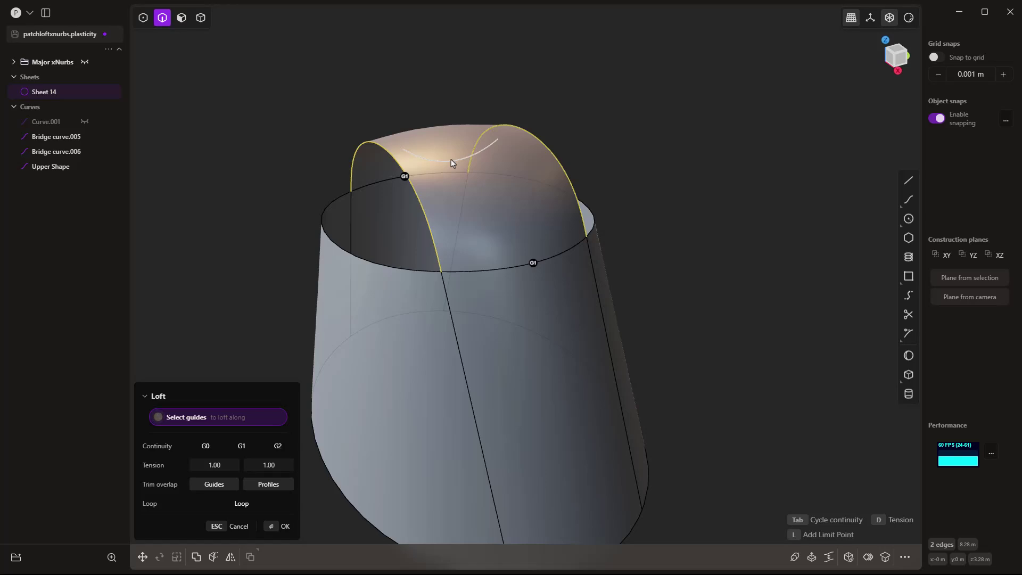
key("Escape")
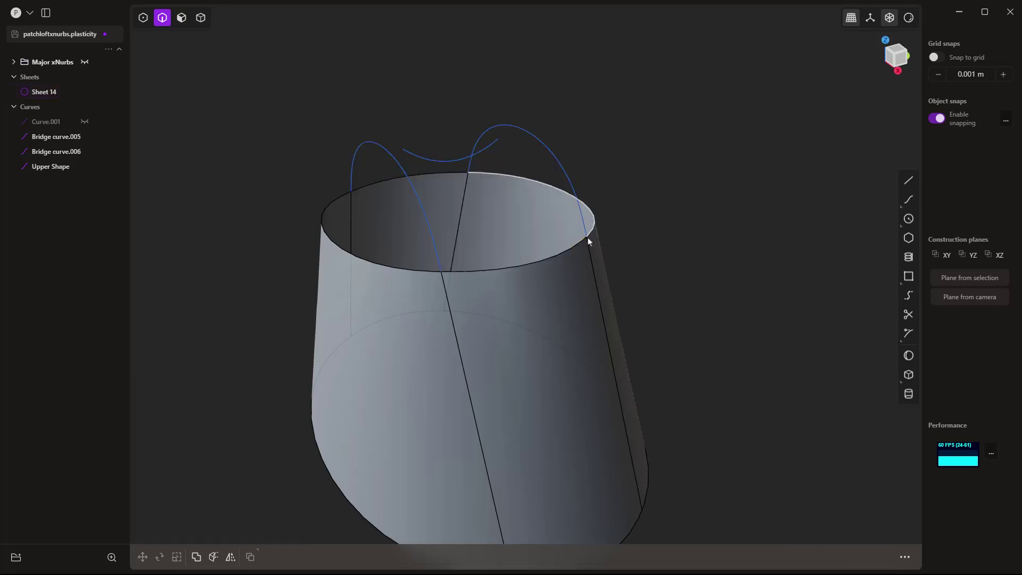
left_click(588, 241)
left_click(495, 146)
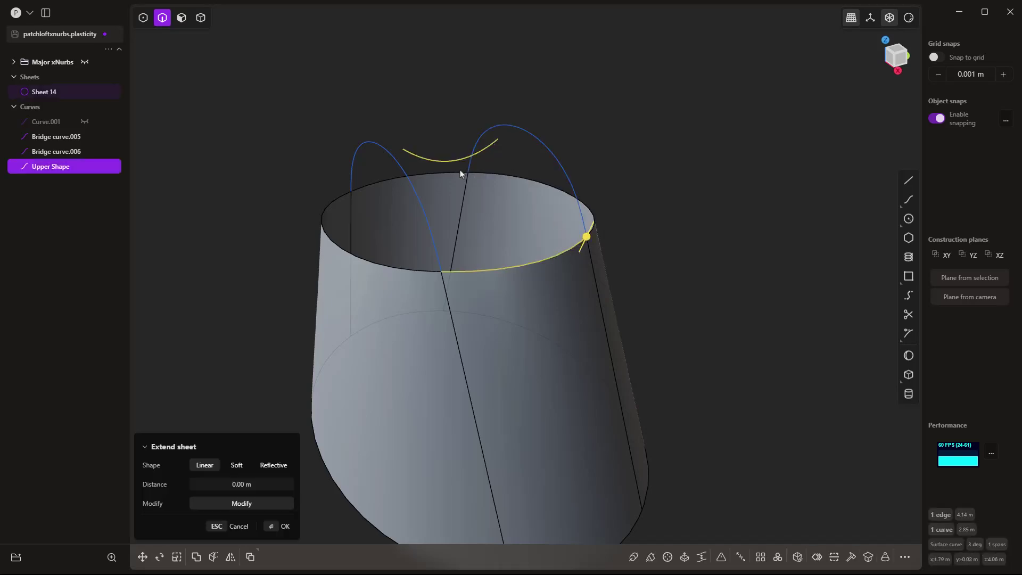
left_click(459, 174)
key("l")
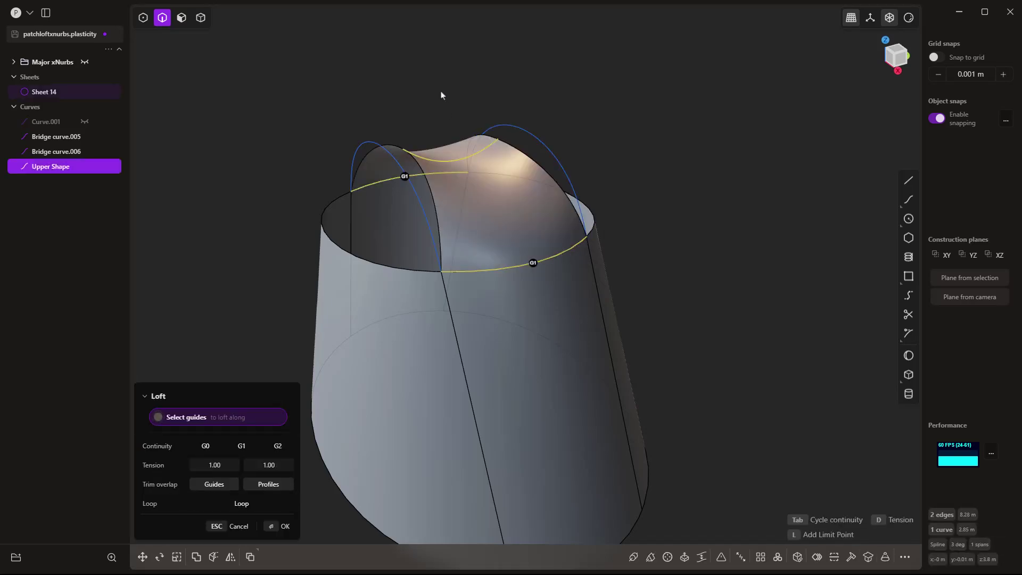
middle_click_drag(681, 274, 612, 267)
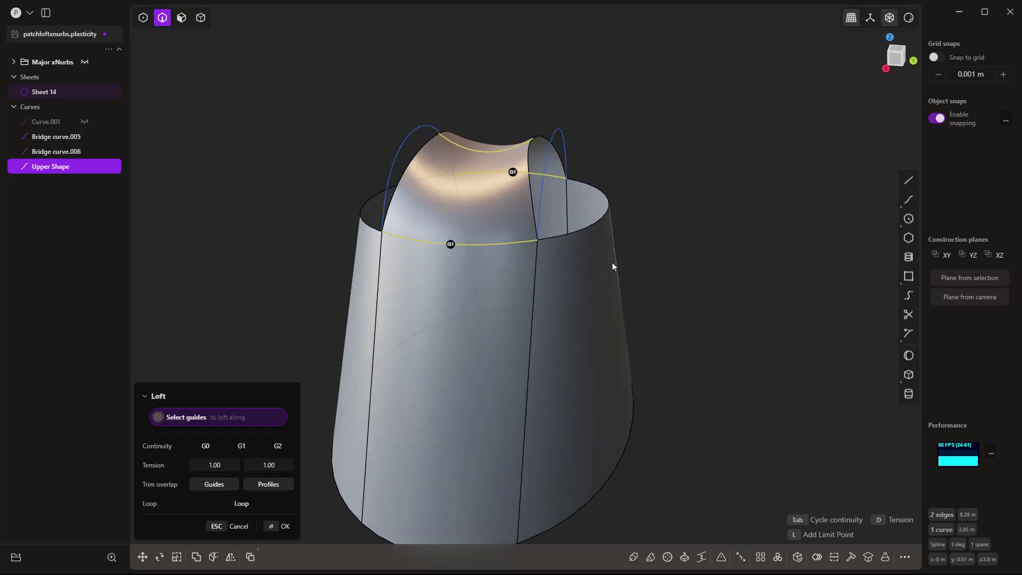
left_click(561, 134)
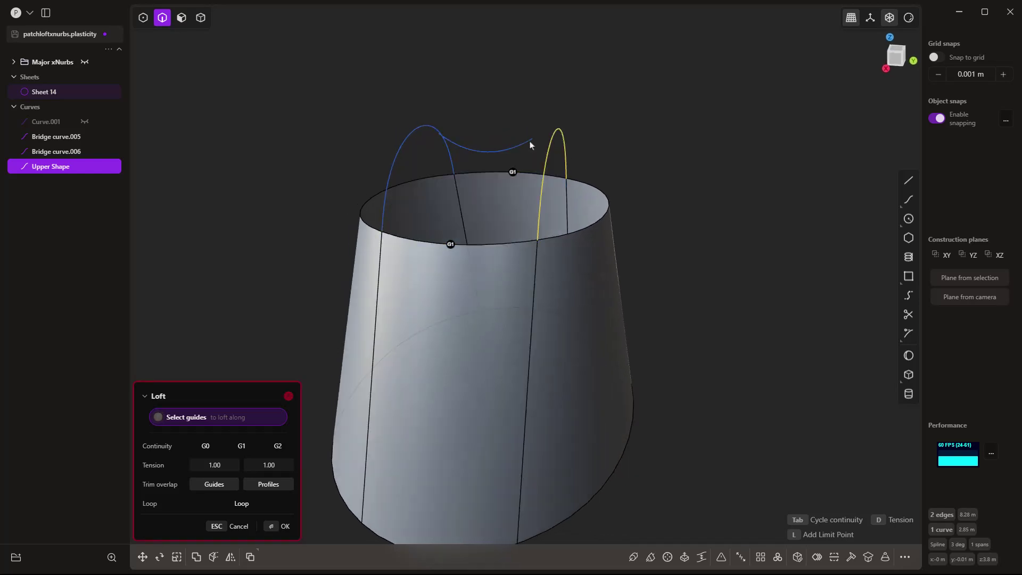
middle_click_drag(475, 156, 535, 173)
key("Return")
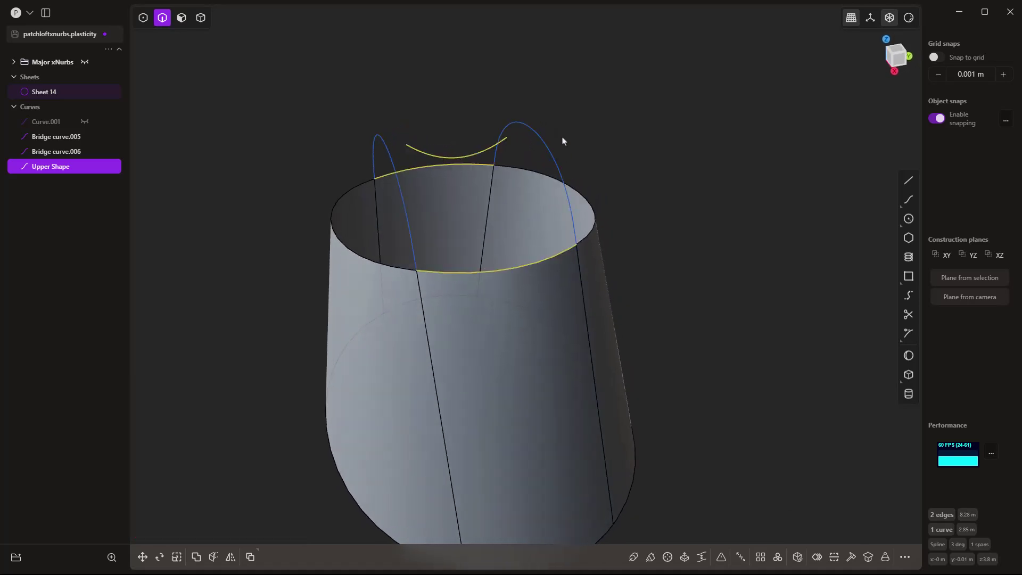
In Right view, draw a three-point spline sagging between the two arch tops.
key("Escape")
key("KP_3")
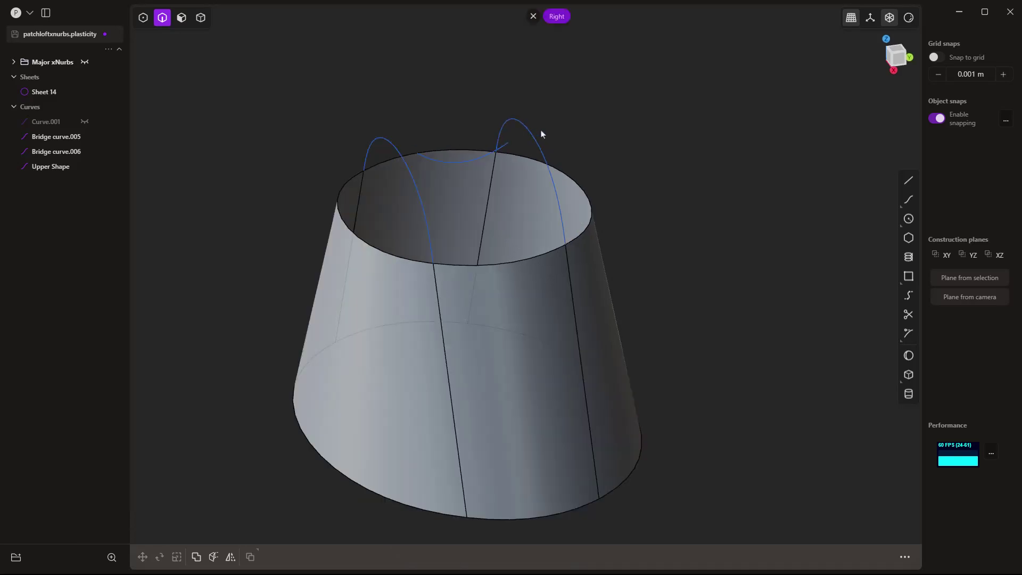
left_click(909, 199)
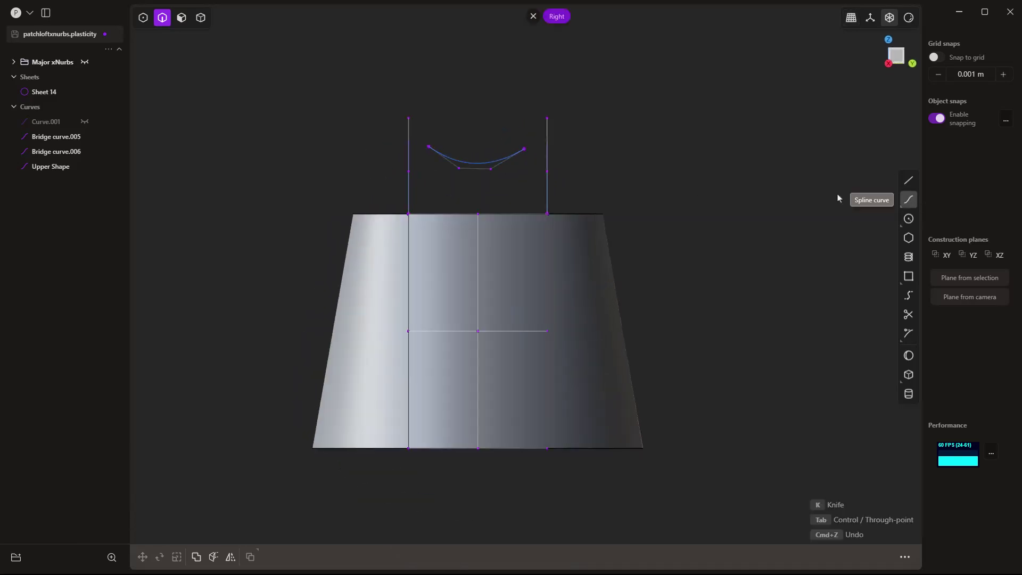
scroll(432, 149, "up", 2)
left_click(401, 139)
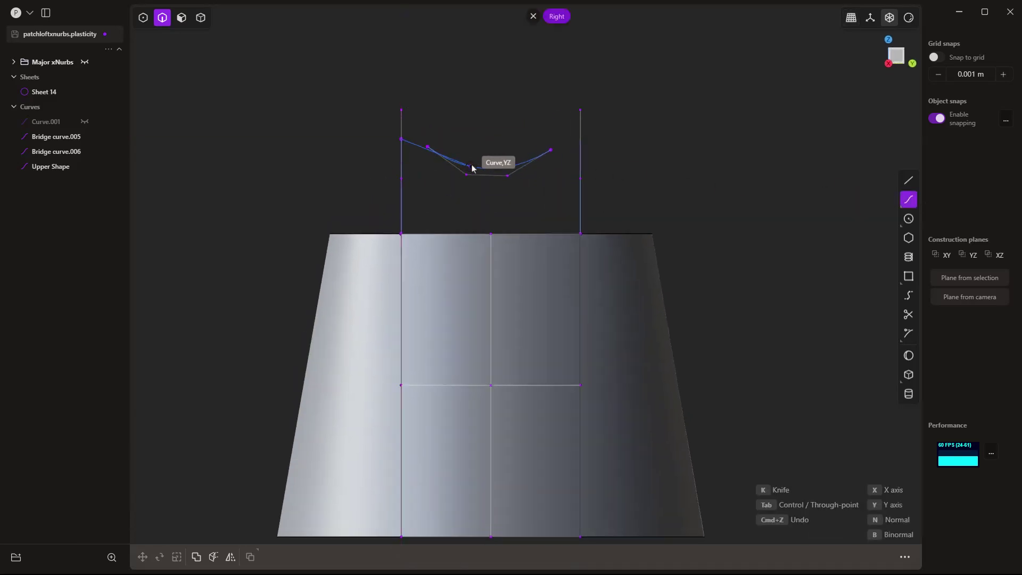
left_click(489, 168)
left_click(579, 140)
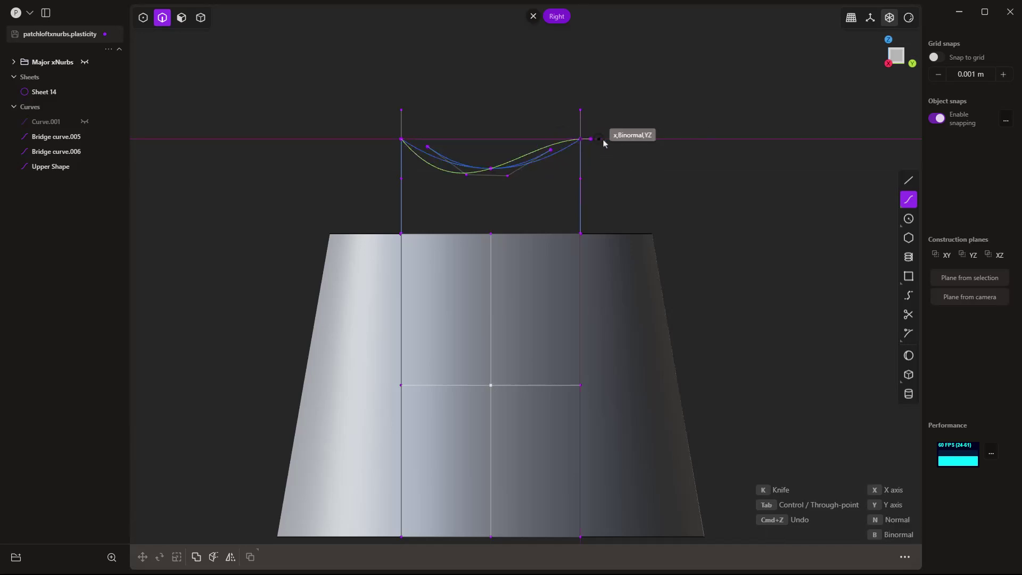
key("Return")
middle_click_drag(675, 168, 630, 233)
Try a loft between the rim edges and Curve.002, then cancel it.
left_click(612, 273)
key("e")
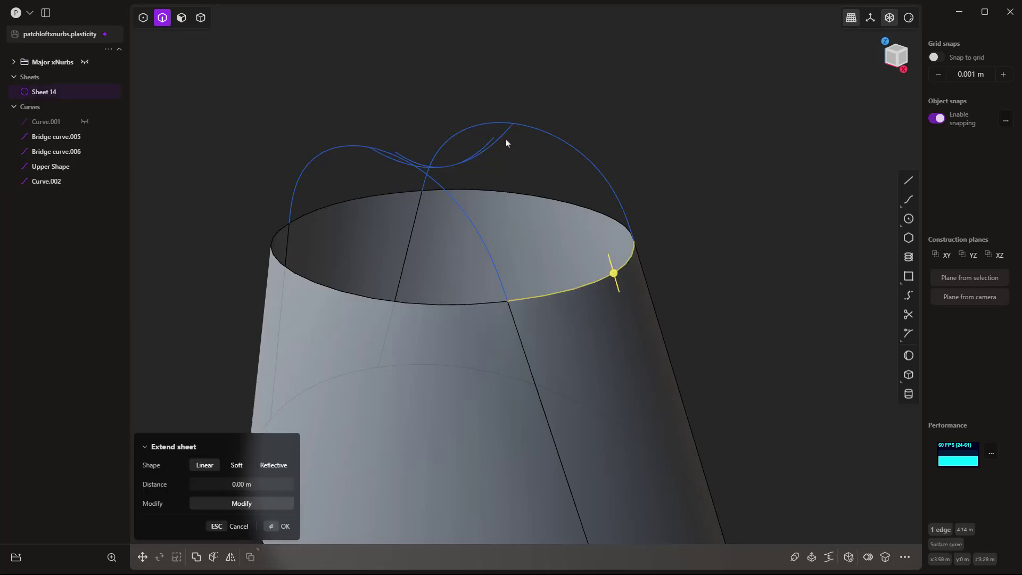
left_click(505, 141, "shift")
left_click(415, 192, "shift")
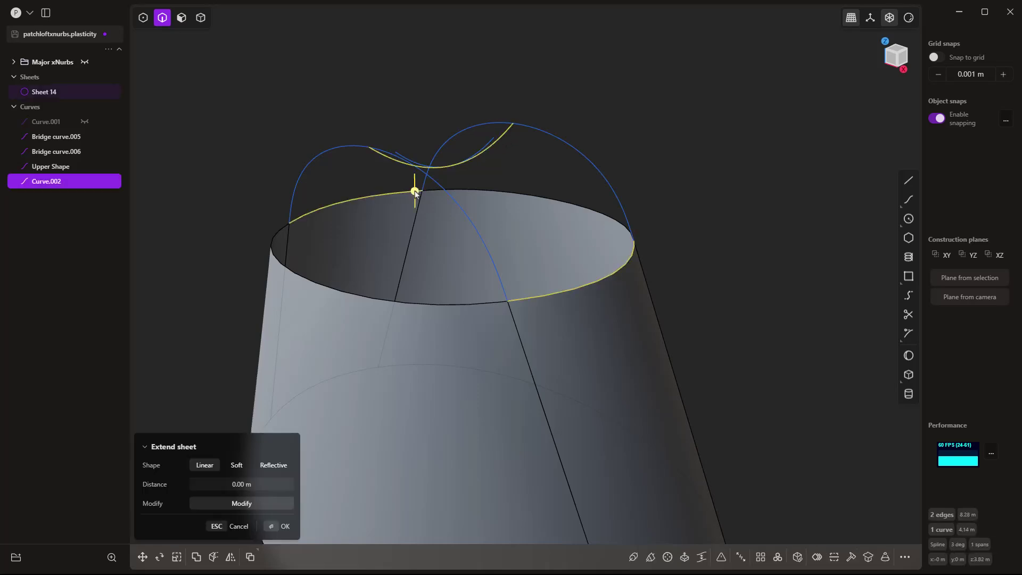
key("shift+l")
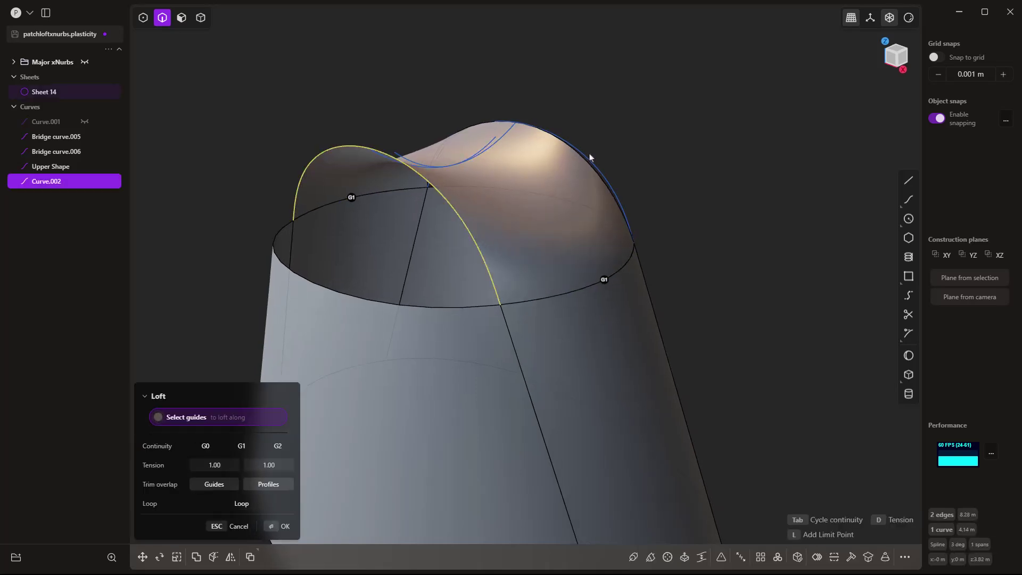
middle_click_drag(645, 146, 644, 187)
key("Escape")
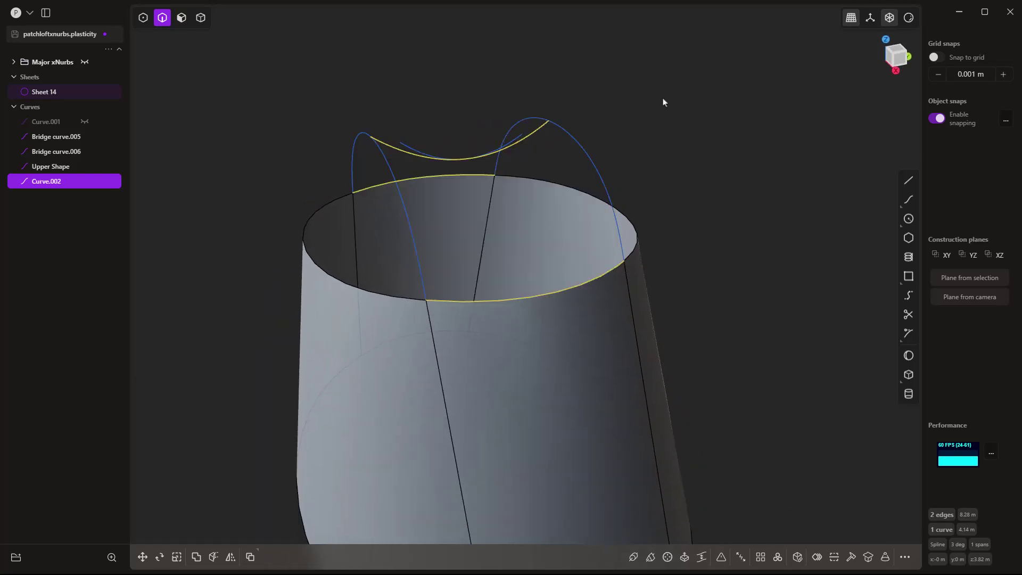
Clear the selection and delete Curve.002.
key("Escape")
left_click(538, 129)
key("Delete")
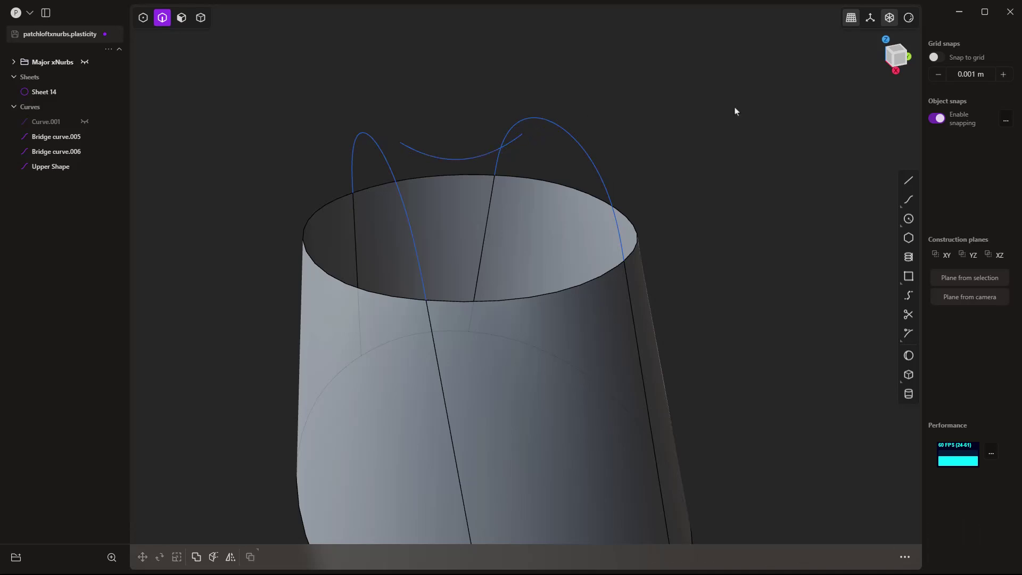
left_click(604, 275)
key("e")
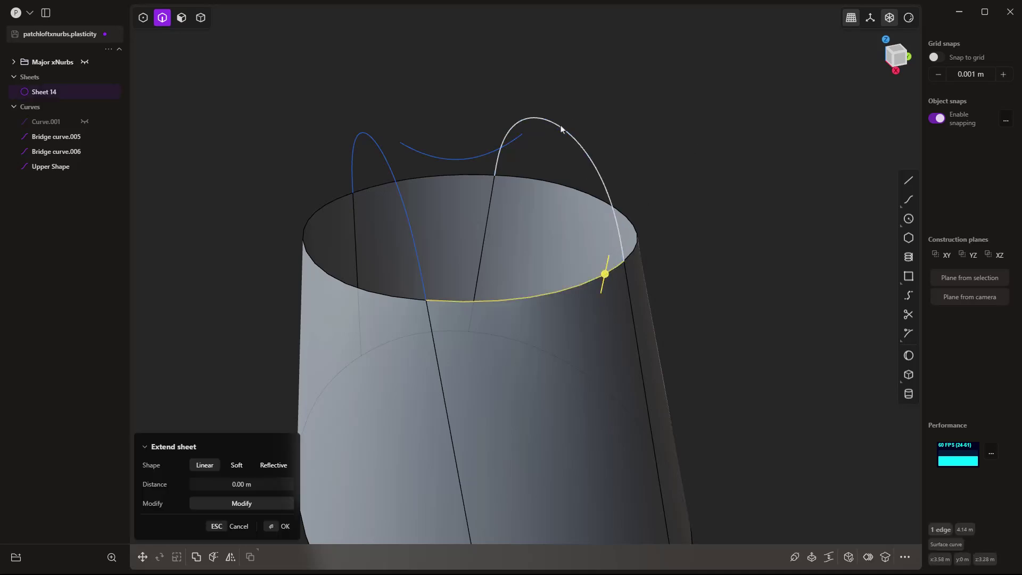
left_click(500, 167)
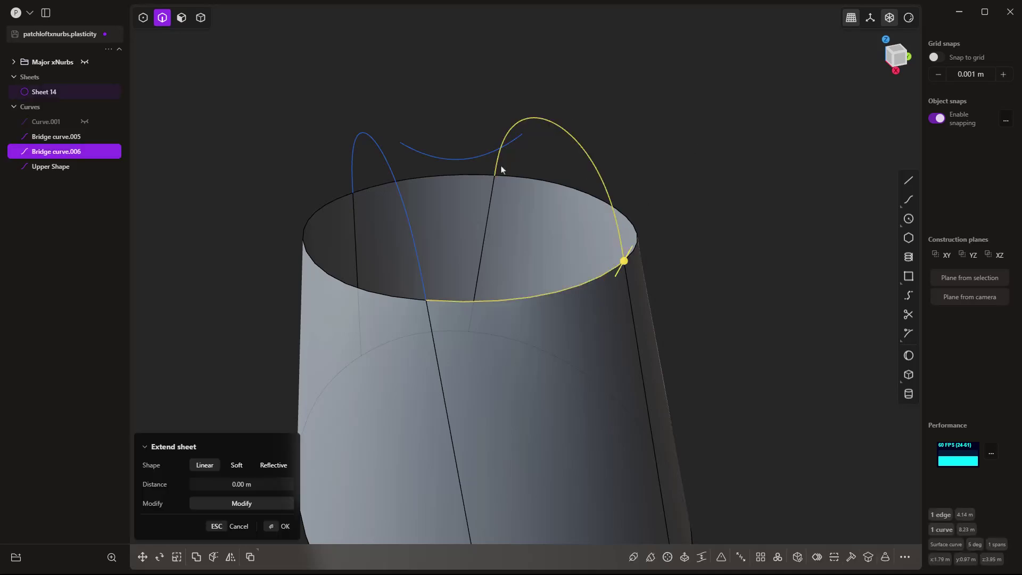
left_click(377, 151, "shift")
type("f")
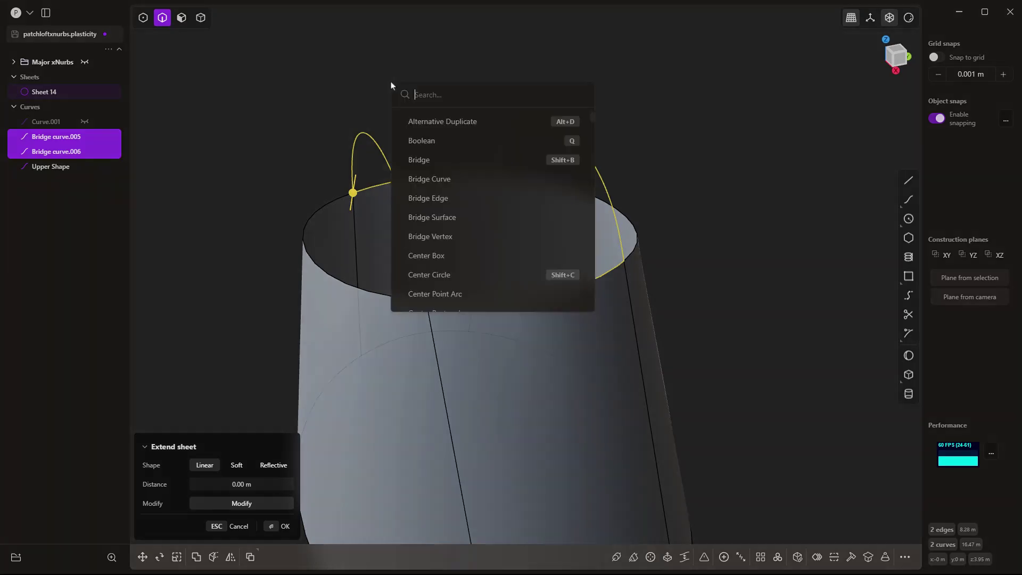
type("pat")
key("Return")
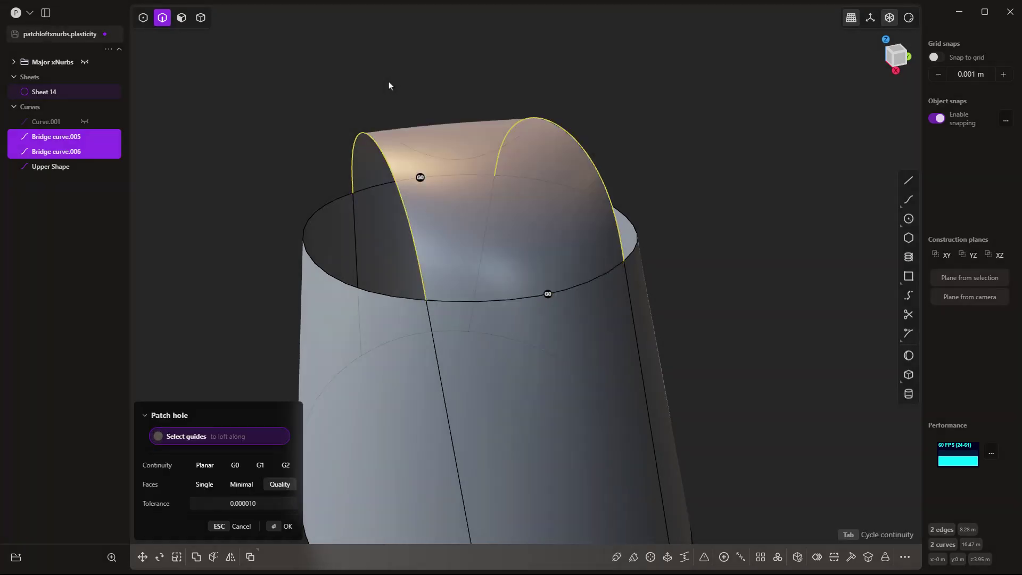
left_click(548, 295)
left_click(418, 180)
left_click(438, 157)
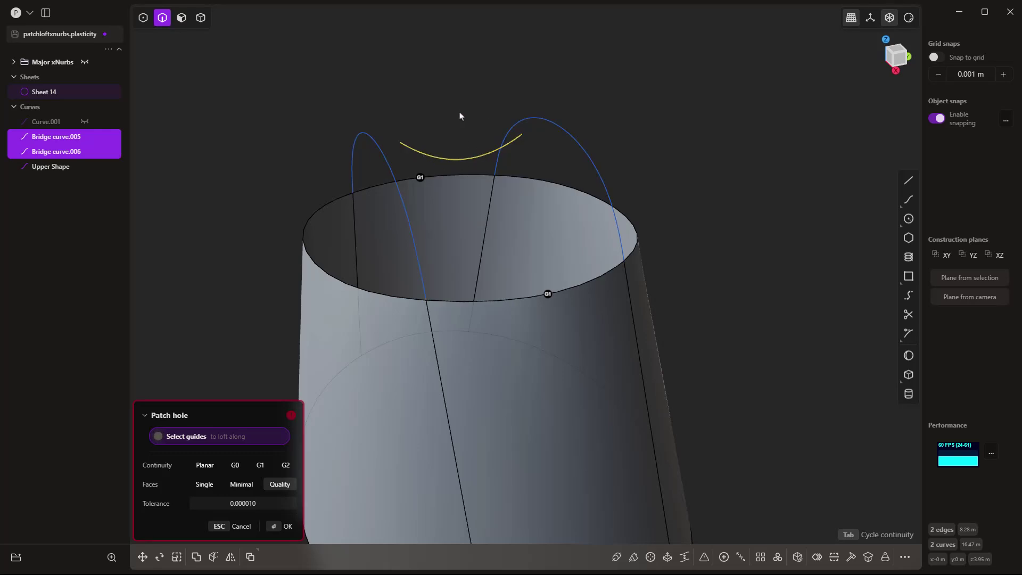
key("Escape")
key("Escape")
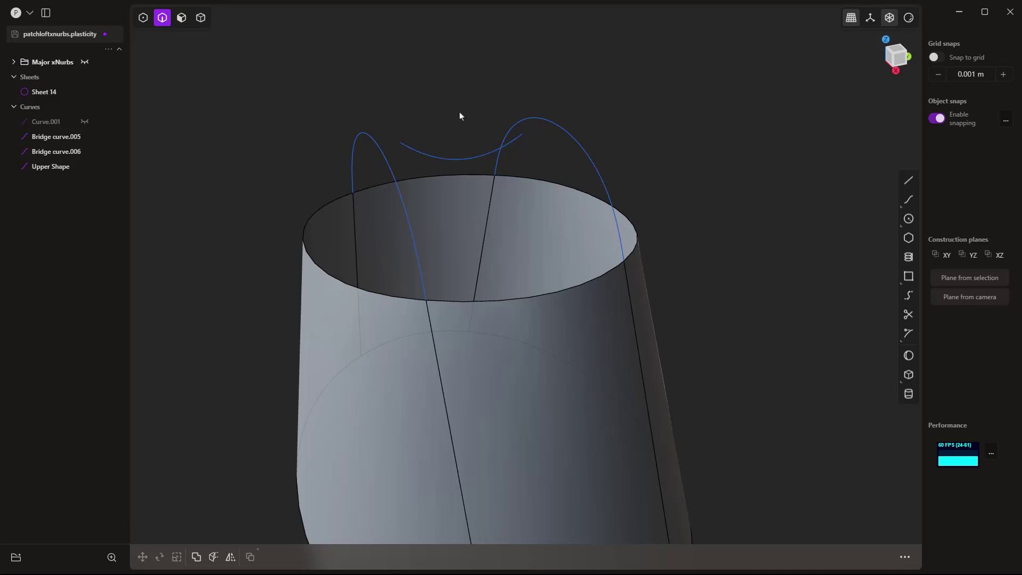
Run XNurbs with the front rim edge, both arcs and the upper curve as boundaries.
type("ftxn")
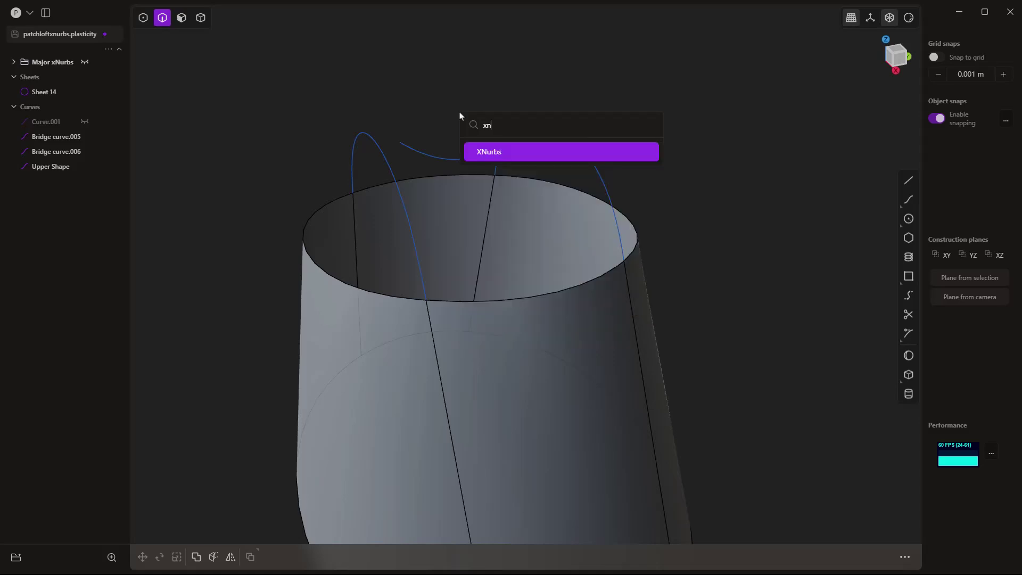
key("Return")
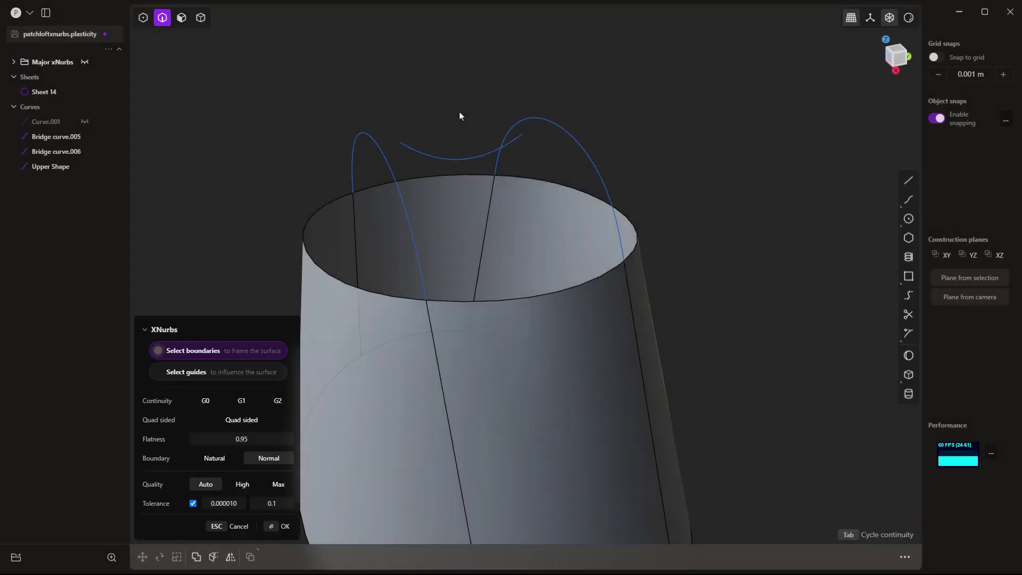
left_click(616, 272)
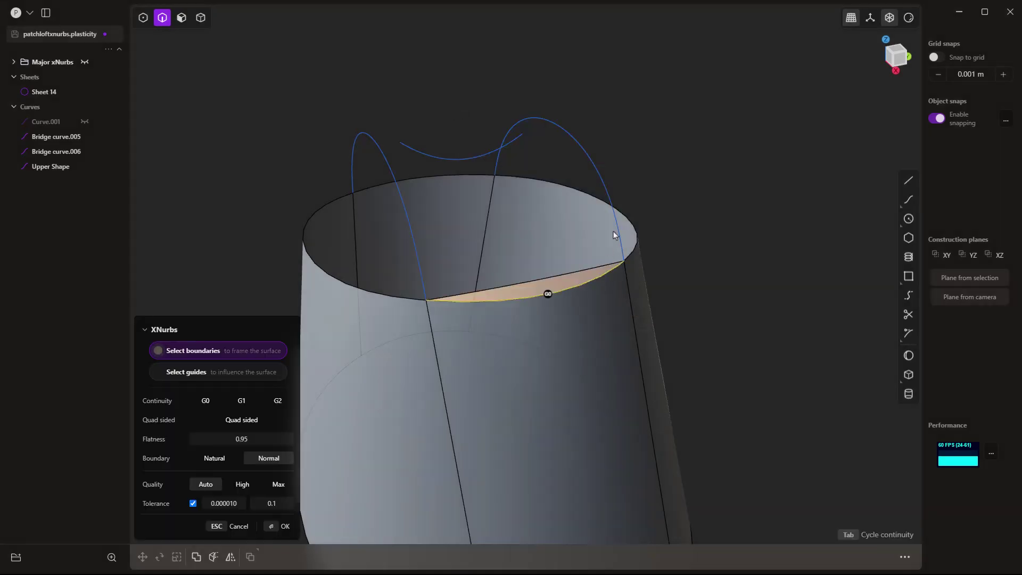
left_click(608, 198)
middle_click_drag(469, 181, 462, 218)
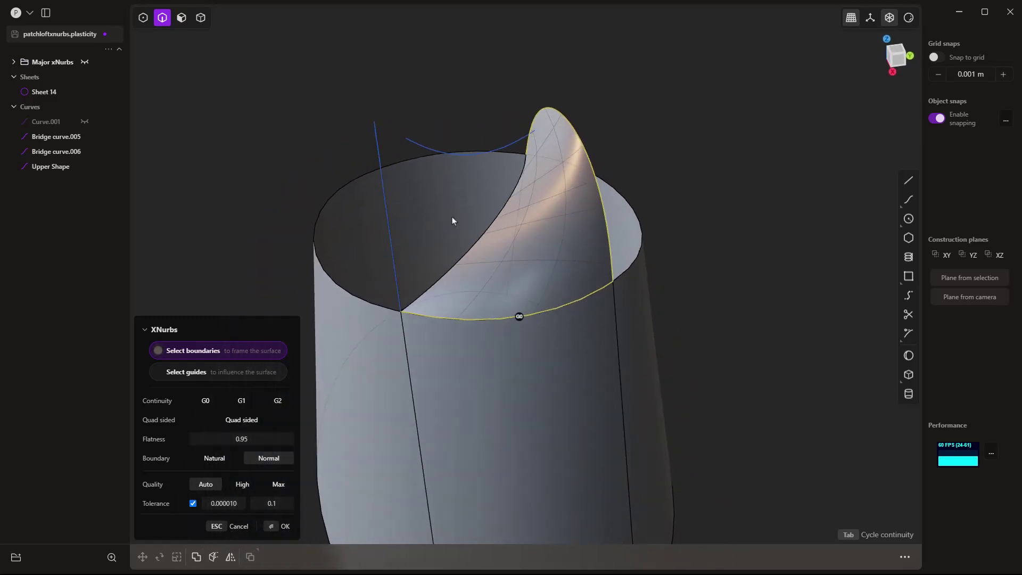
left_click(496, 153)
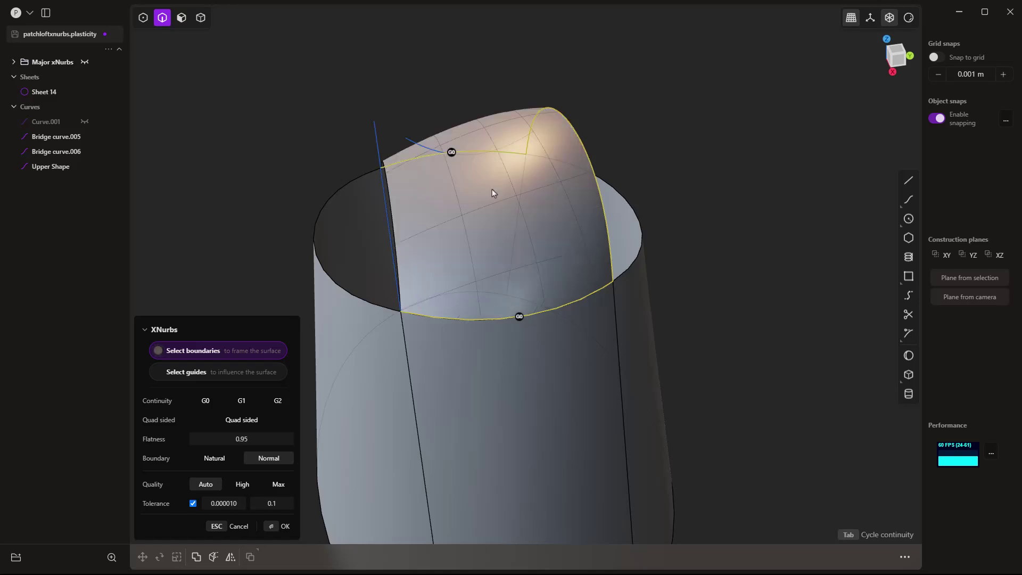
left_click(373, 135)
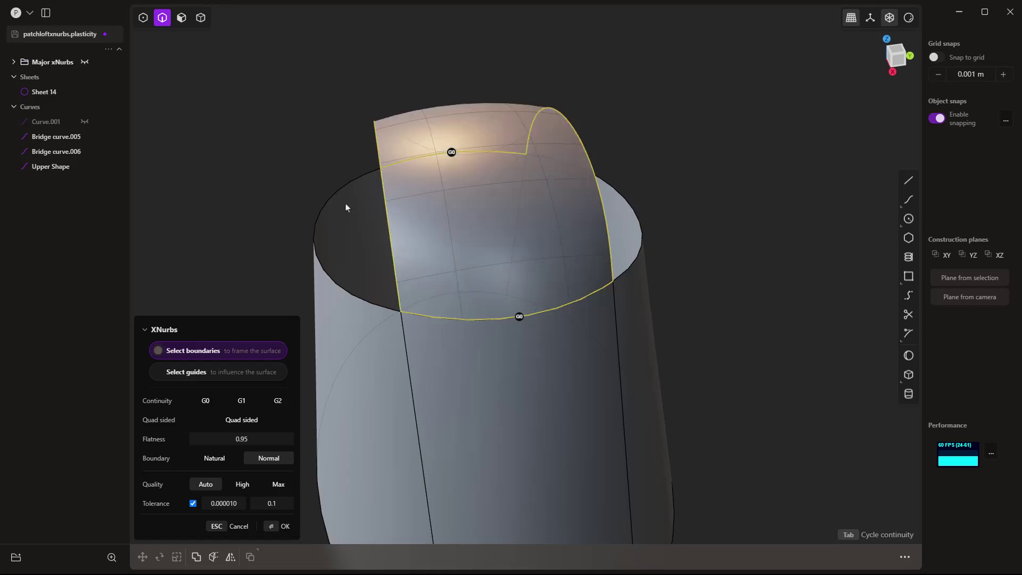
middle_click_drag(349, 208, 381, 206)
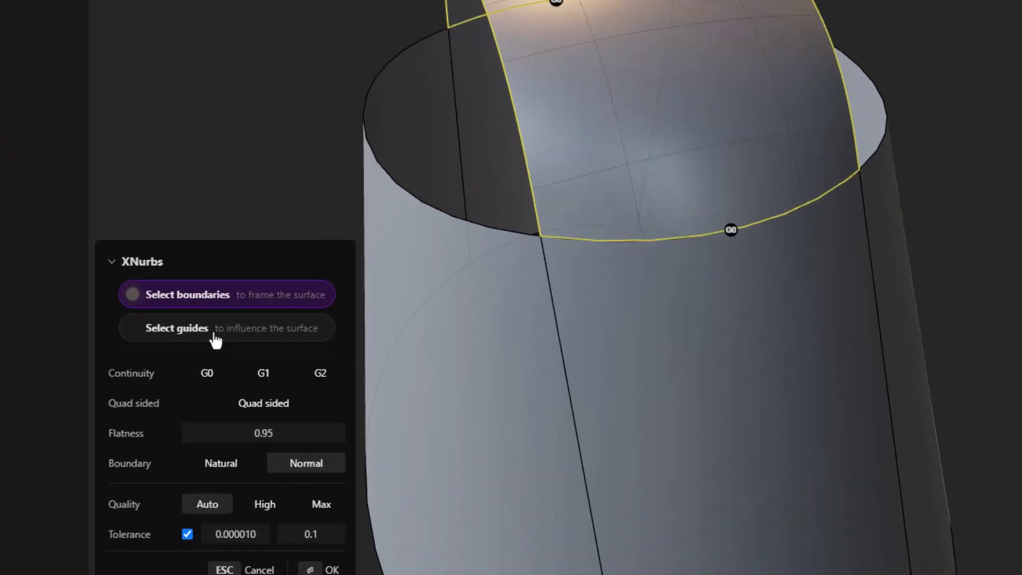
left_click(210, 372)
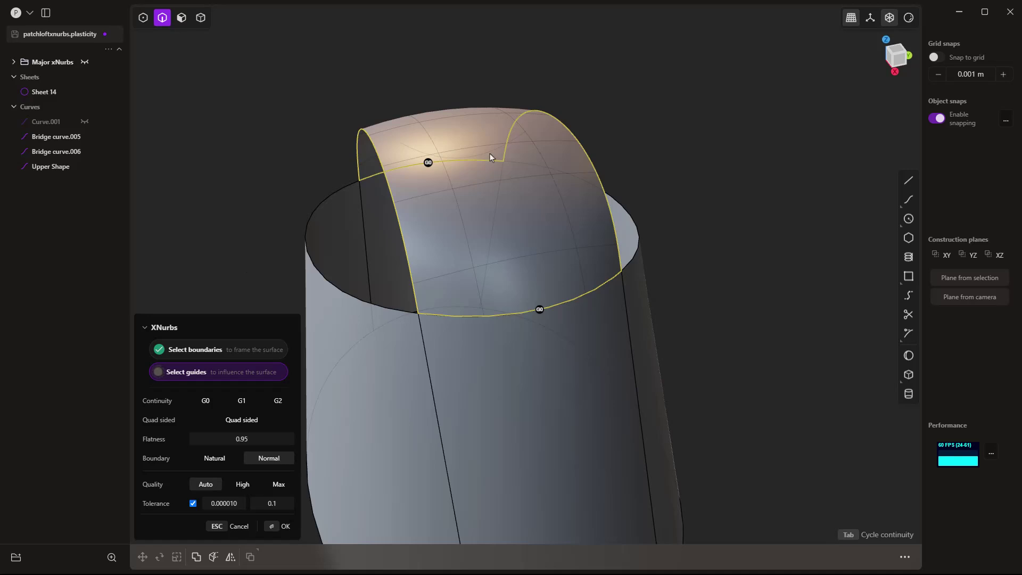
Add the sagging upper curve as a guide and inspect the dipped cap in Right view.
left_click(493, 154)
middle_click_drag(681, 194, 672, 180)
key("KP_3")
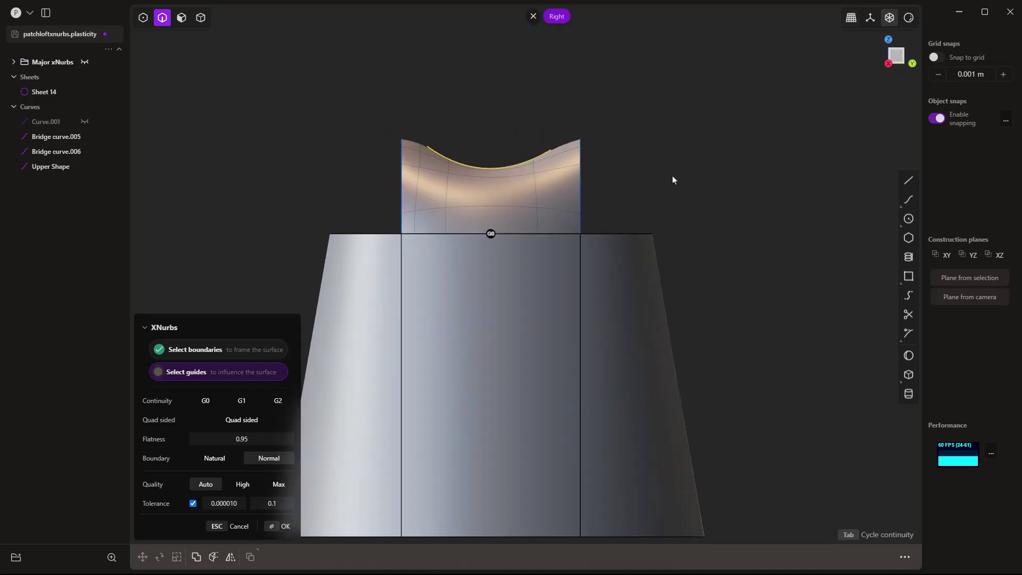
scroll(482, 165, "up", 5)
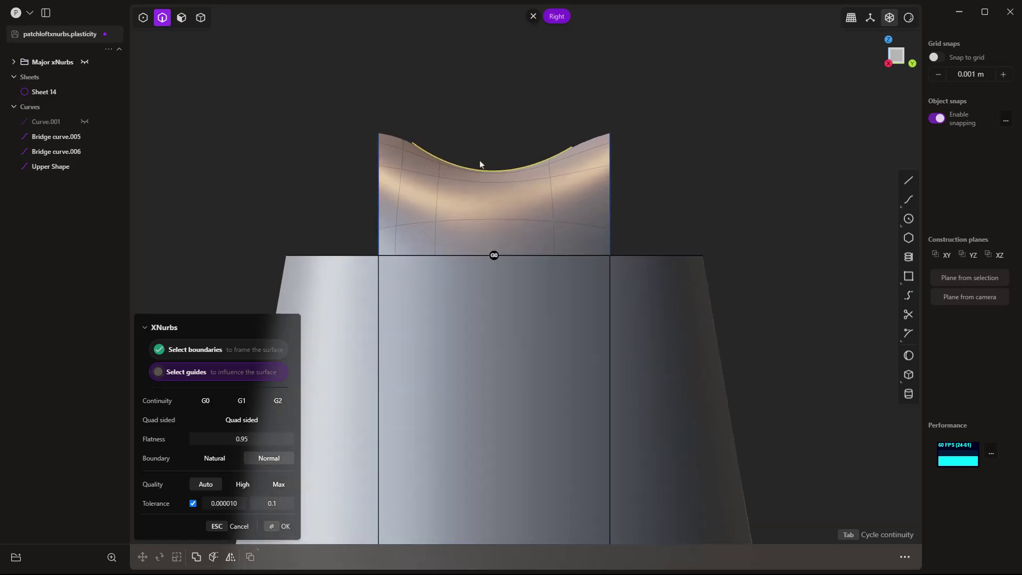
scroll(481, 165, "up", 2)
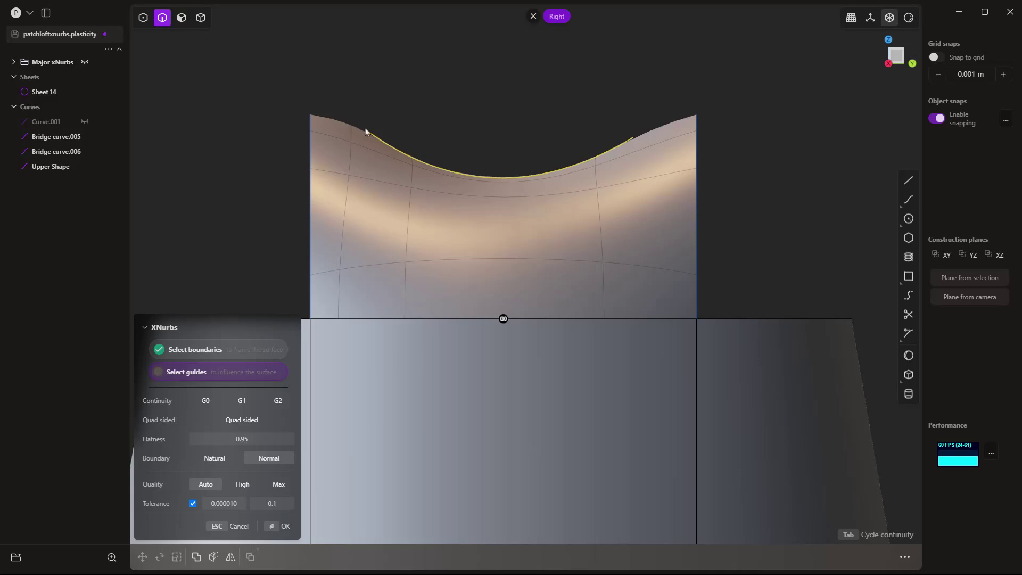
scroll(365, 133, "up", 5)
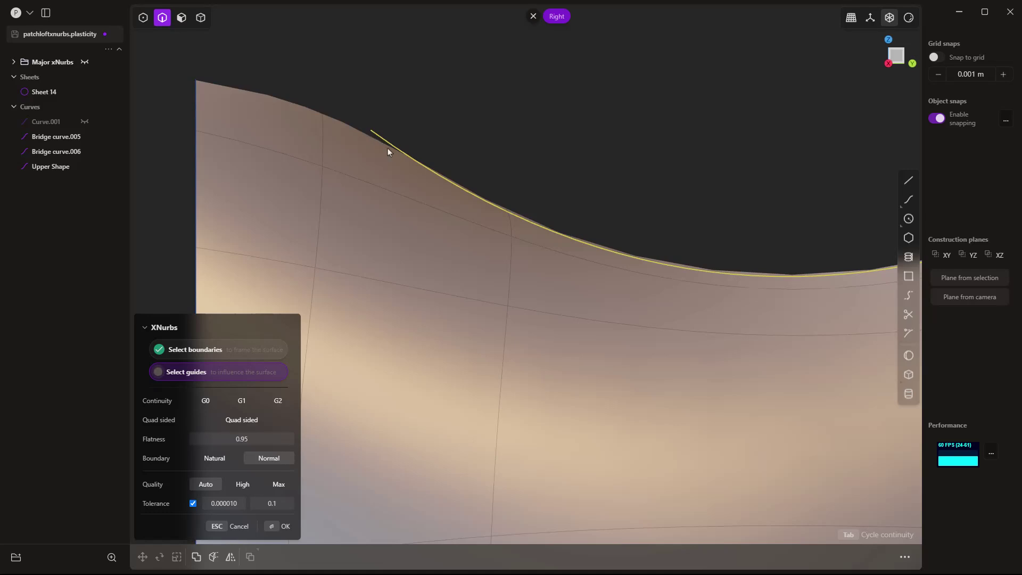
scroll(377, 140, "down", 8)
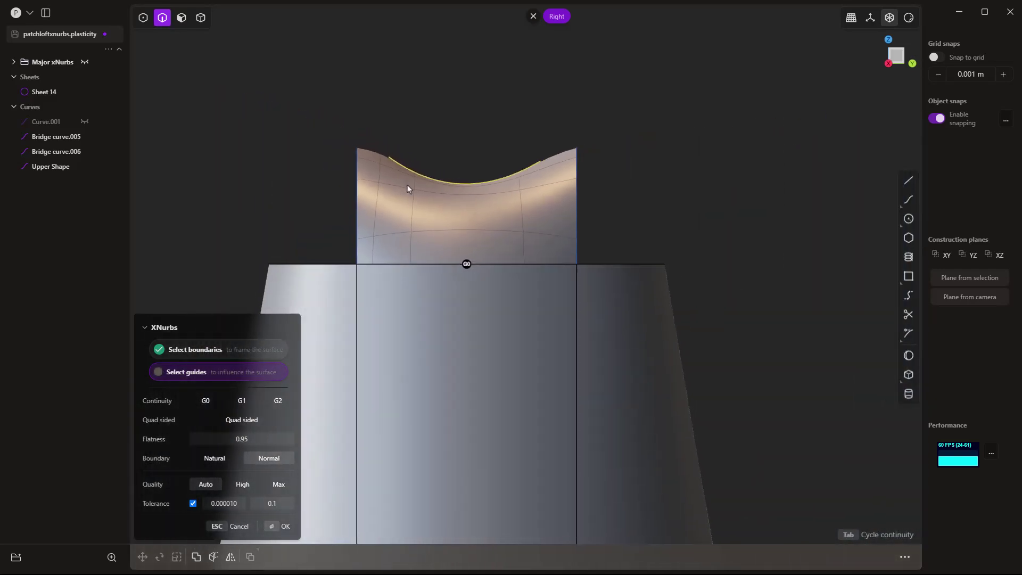
middle_click_drag(408, 189, 410, 223)
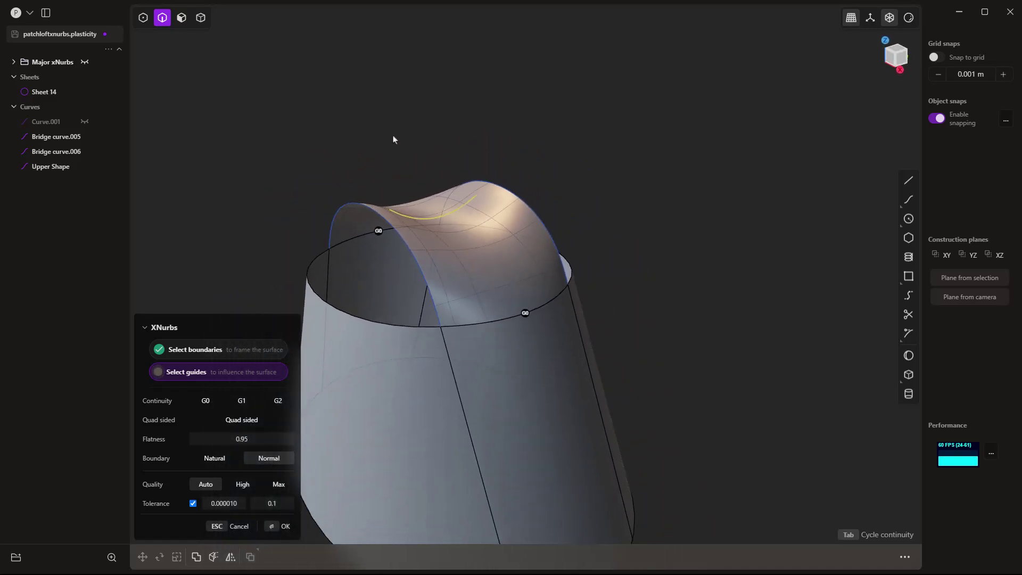
Cancel the patch and rerun XNurbs with the four rim edges as boundaries.
key("Escape")
type("ftxn")
key("Return")
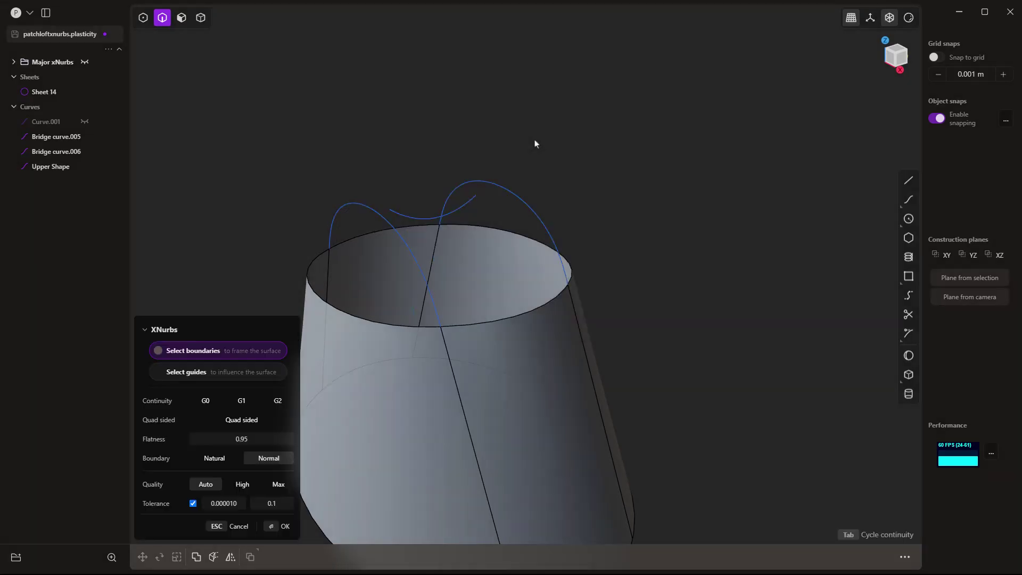
left_click(502, 229)
left_click(418, 228)
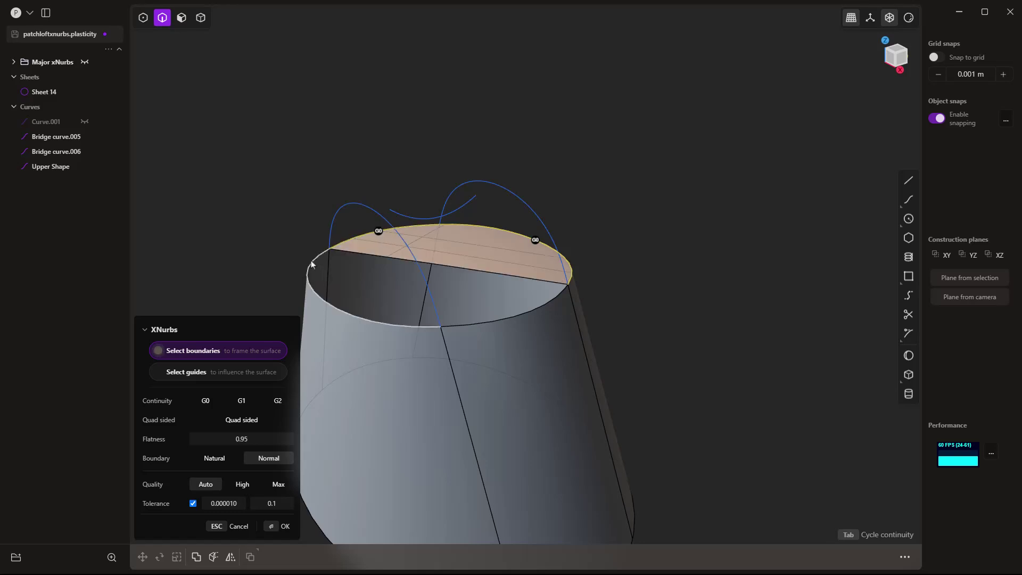
left_click(322, 261)
left_click(478, 327)
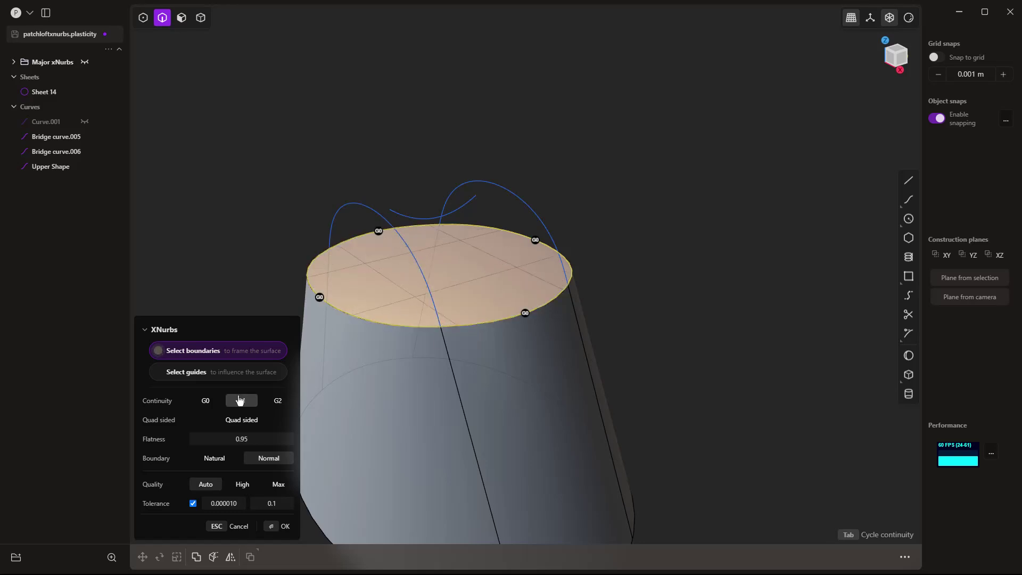
left_click(223, 373)
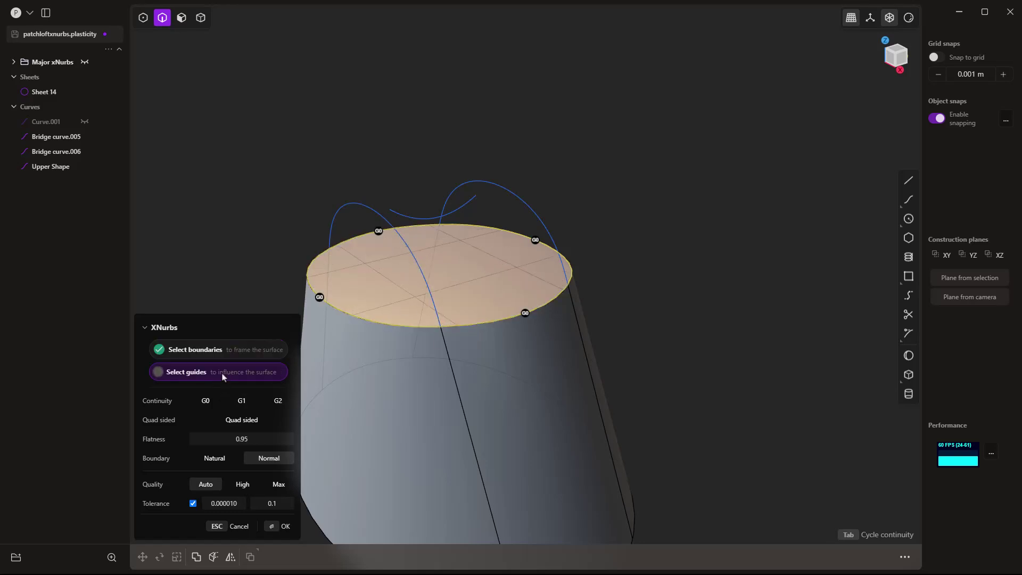
Add the left, right and middle curves as guides and set all four rim edges to G1.
left_click(369, 207)
left_click(486, 184)
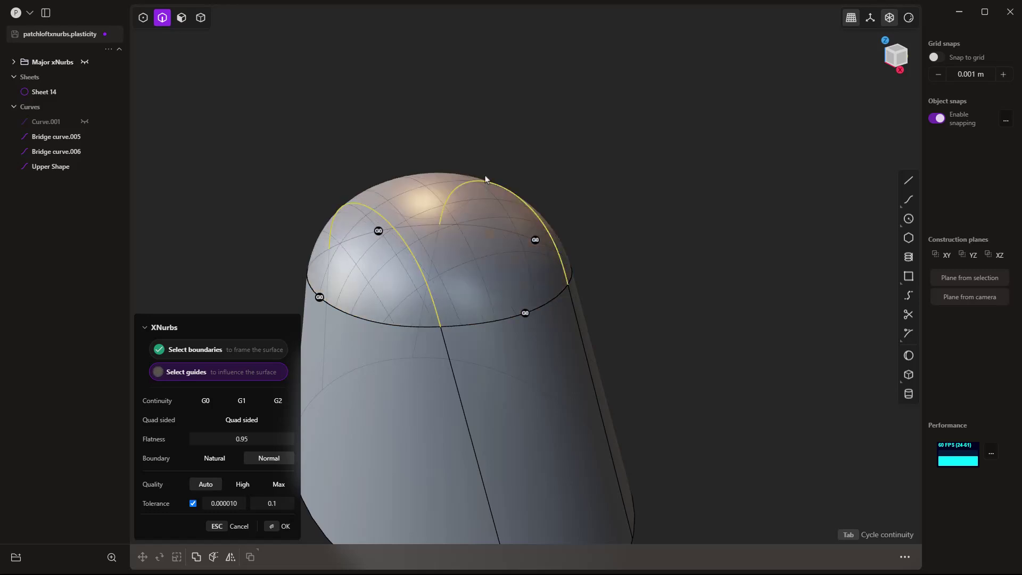
left_click(460, 209)
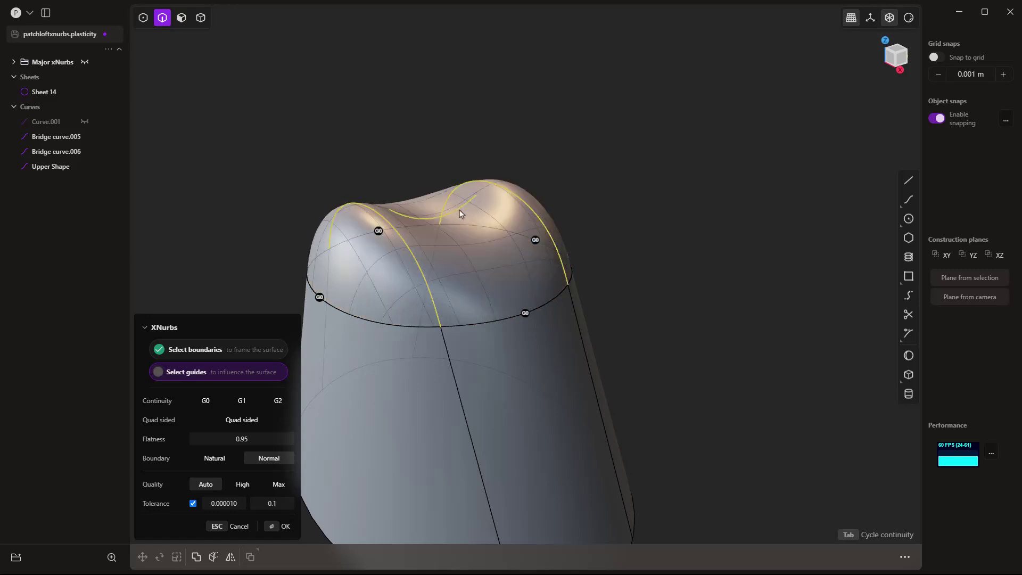
left_click(320, 297)
left_click(525, 313)
left_click(535, 240)
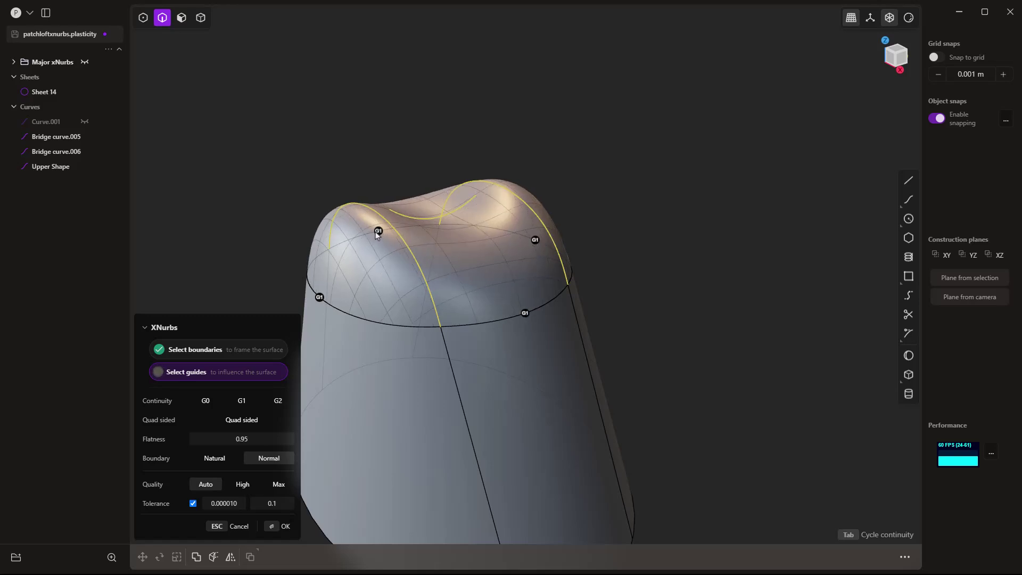
left_click(379, 230)
middle_click_drag(705, 342, 708, 322)
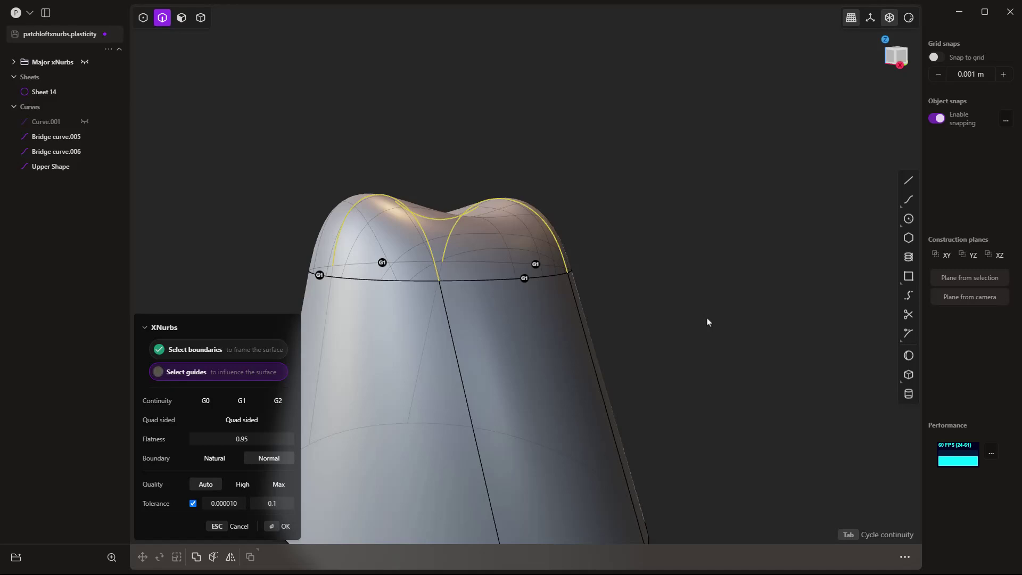
middle_click_drag(708, 322, 667, 341)
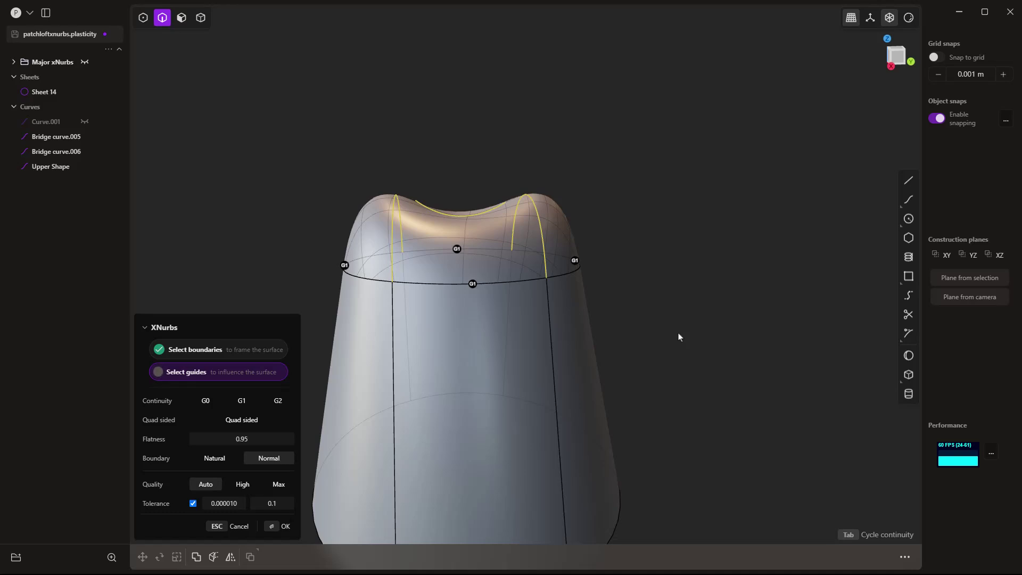
Cancel the domed cap, hide Sheet 14 and show the Major xNurbs curves.
key("Escape")
middle_click_drag(574, 261, 432, 321)
left_click(84, 92)
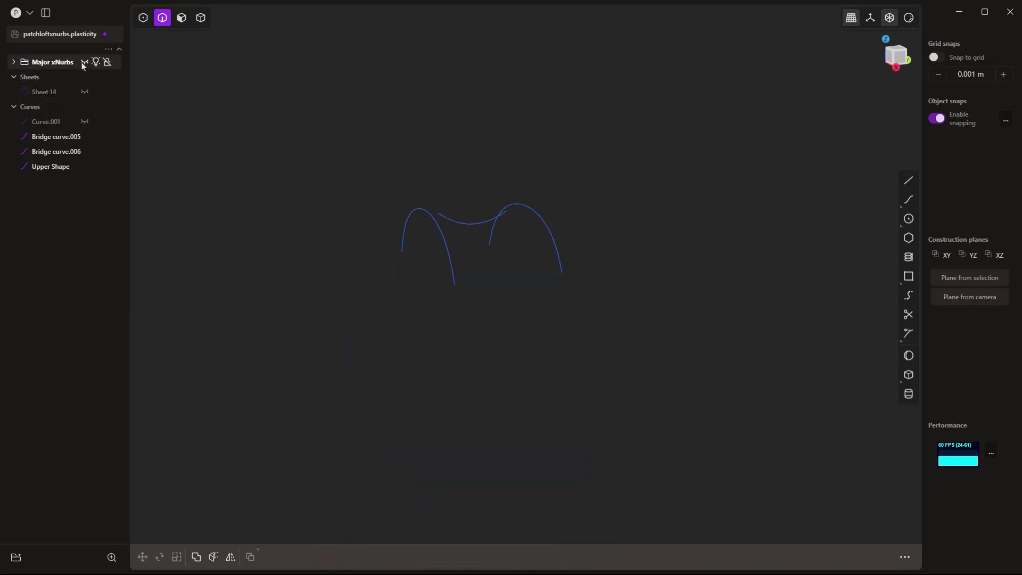
left_click(84, 62)
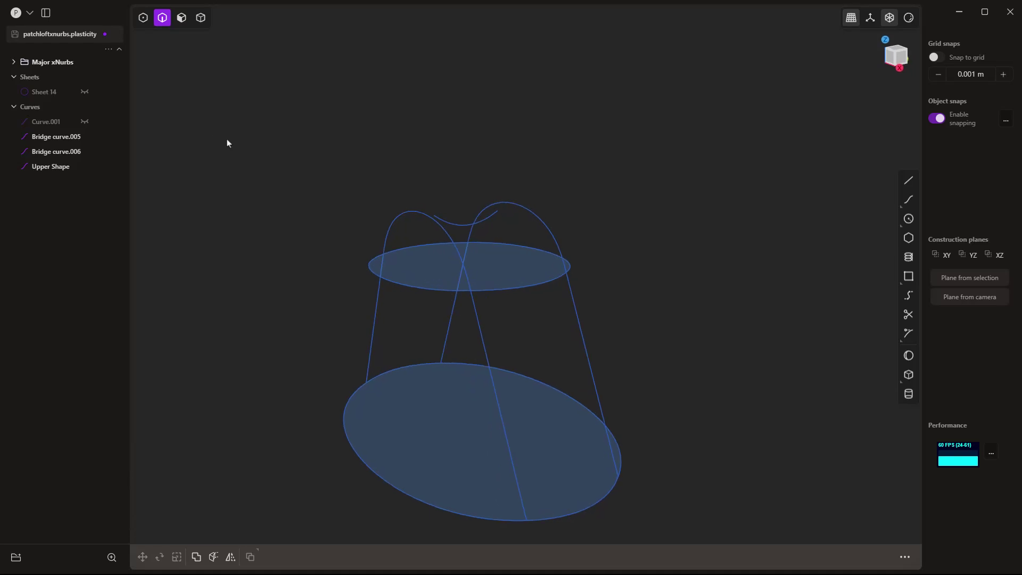
Start XNurbs with the lower ellipse edge as the boundary.
type("ft")
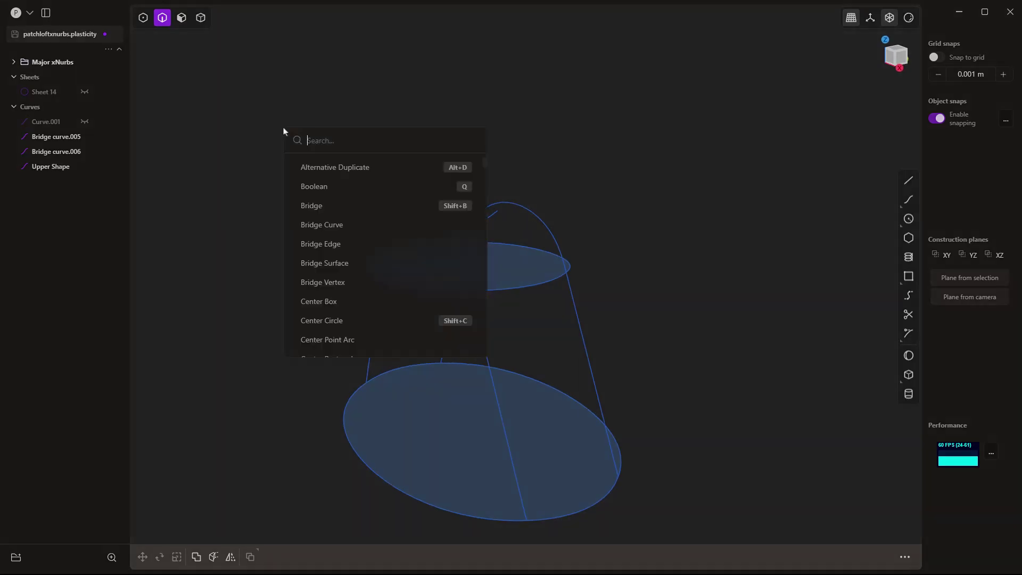
type("x")
key("Return")
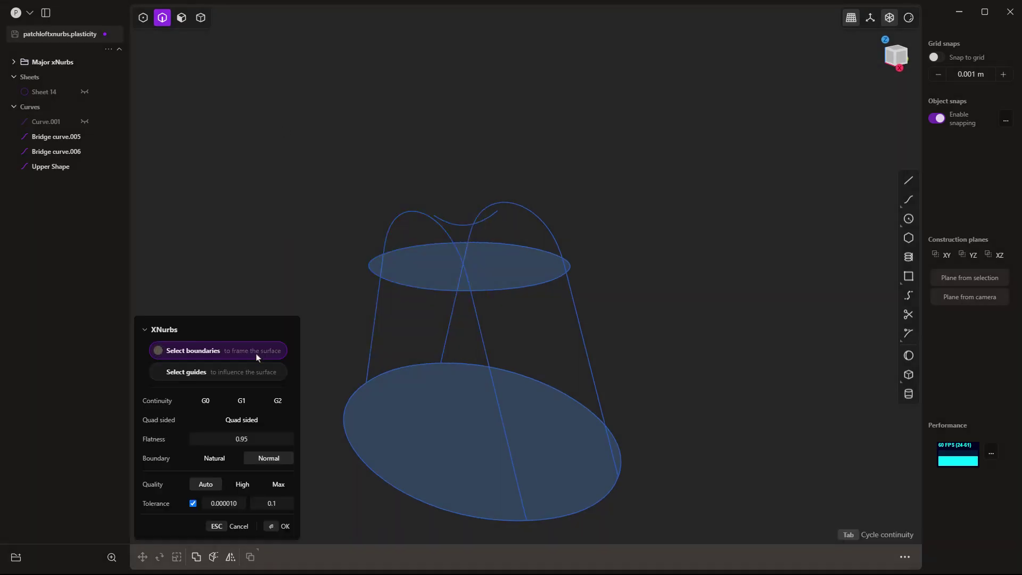
left_click(359, 392)
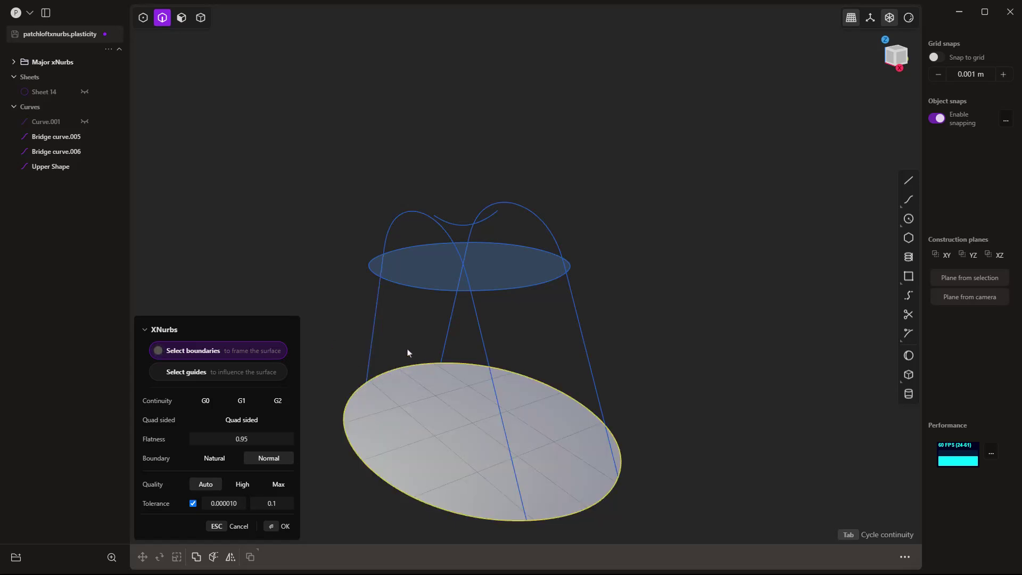
right_click(326, 295)
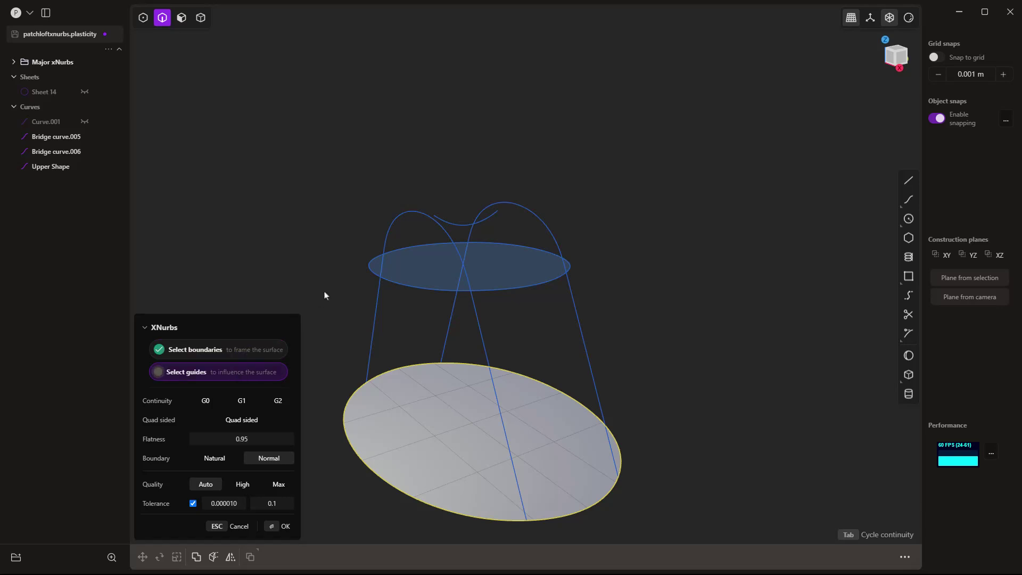
Add both rails, the arched and crossing curves, and upper ellipse as guides, then cancel.
left_click(378, 284)
left_click(404, 216)
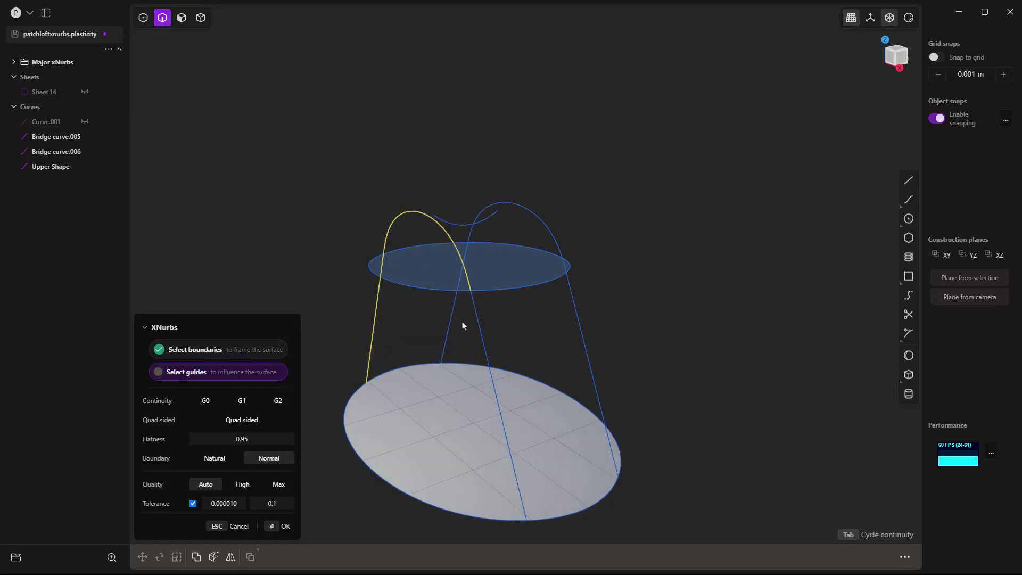
left_click(574, 303)
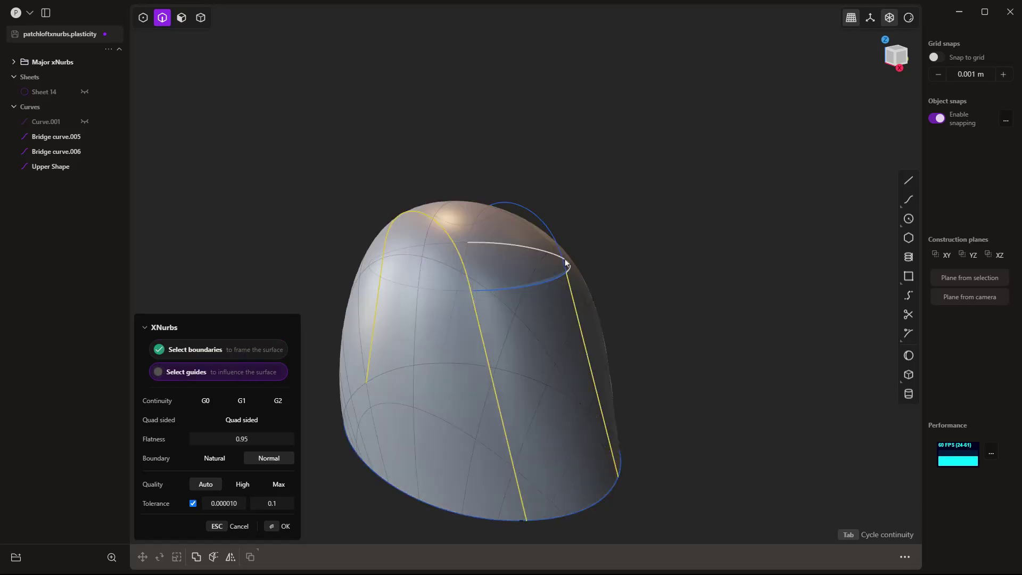
left_click(462, 225)
left_click(470, 291)
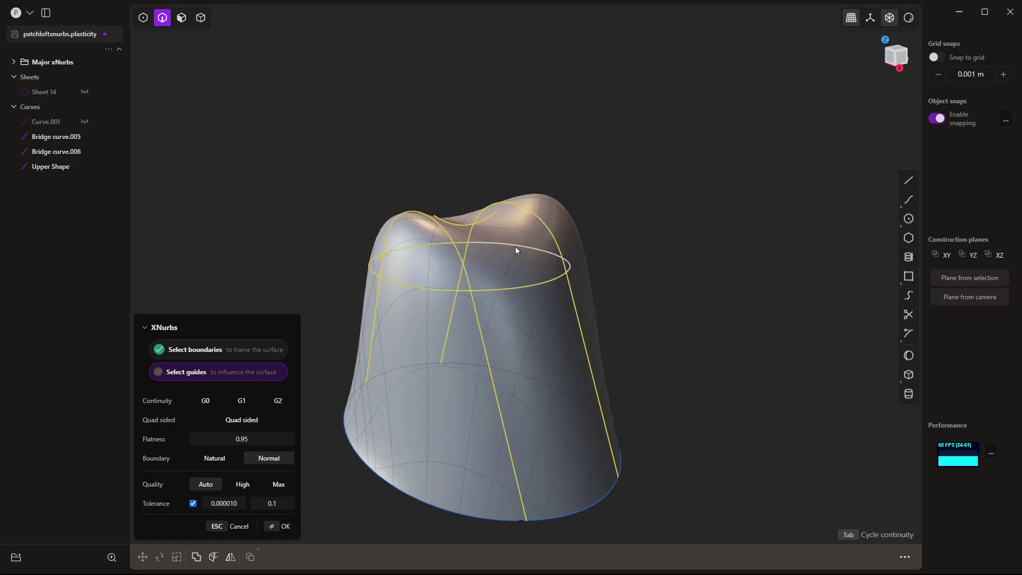
middle_click_drag(739, 454, 725, 479)
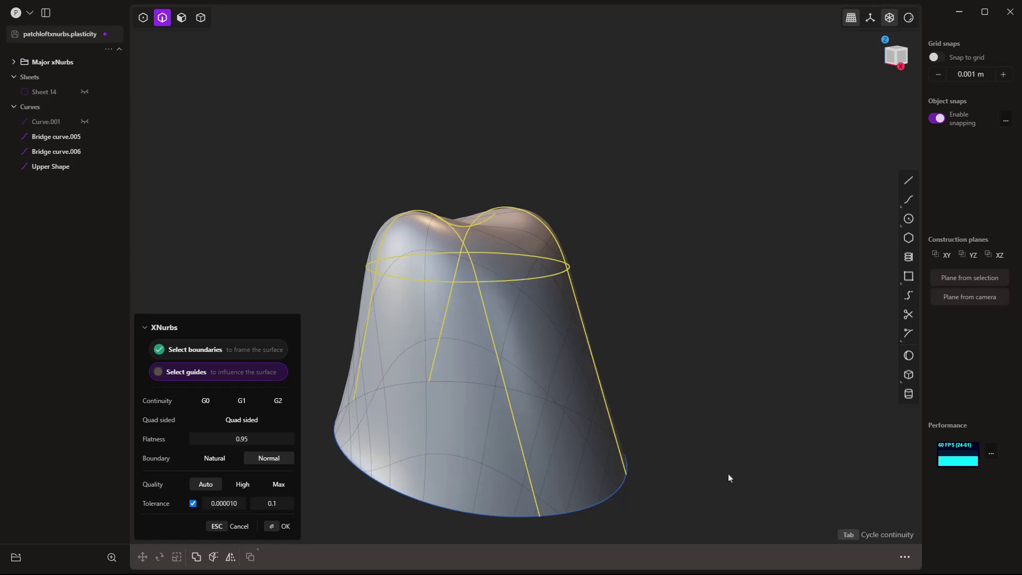
middle_click_drag(725, 468, 714, 391)
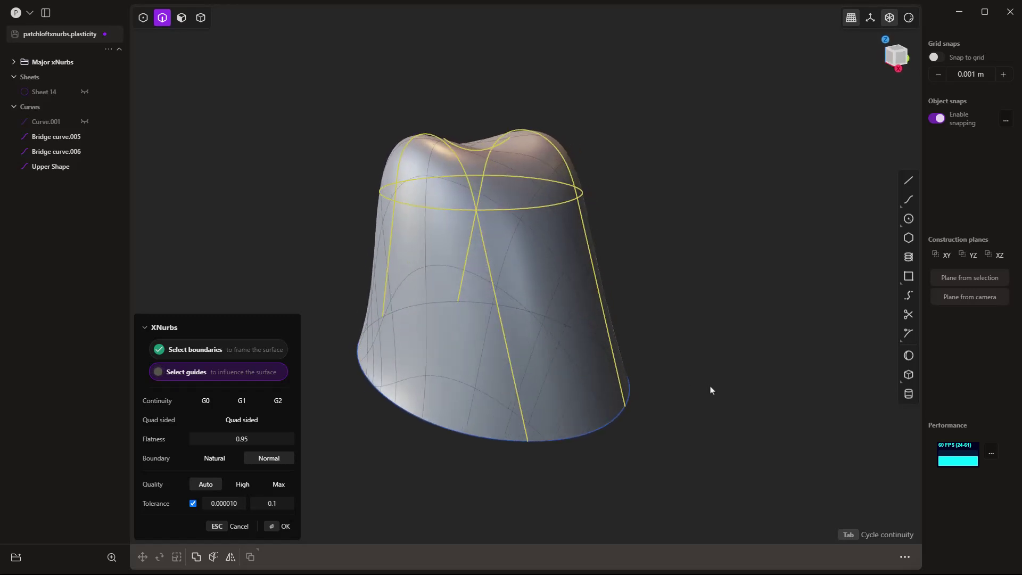
key("Escape")
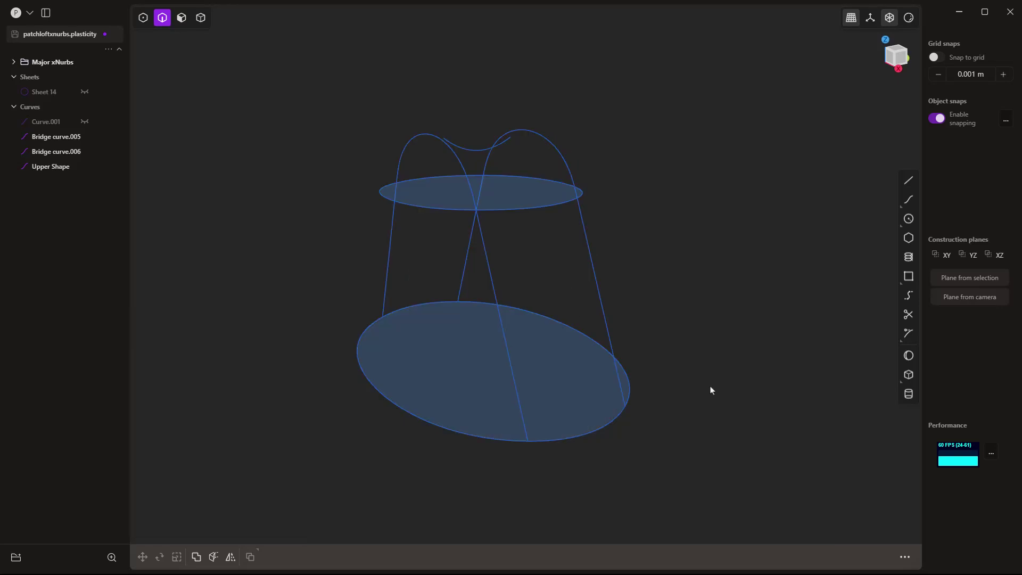